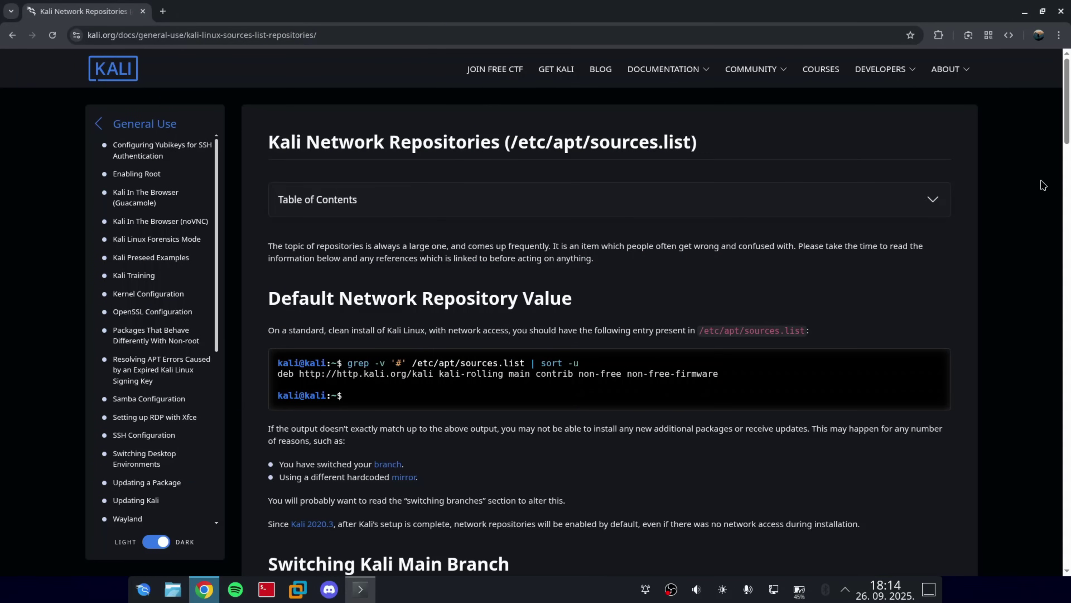
Scroll the Kali Network Repositories guide down to the Enabling Kali Additional Branches section.
scroll(1042, 185, "down", 5)
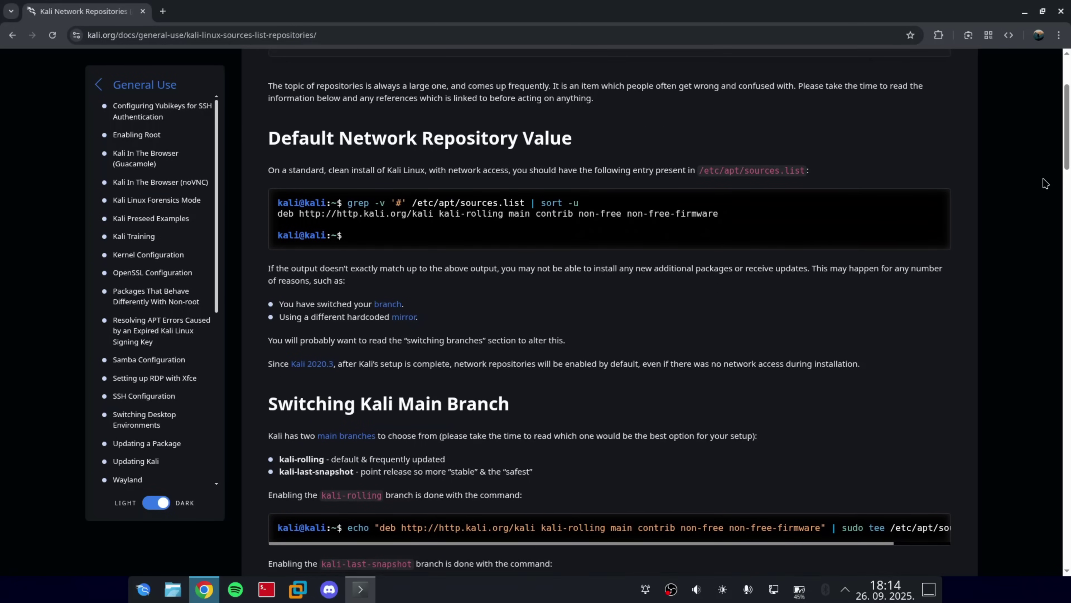
scroll(1045, 184, "down", 8)
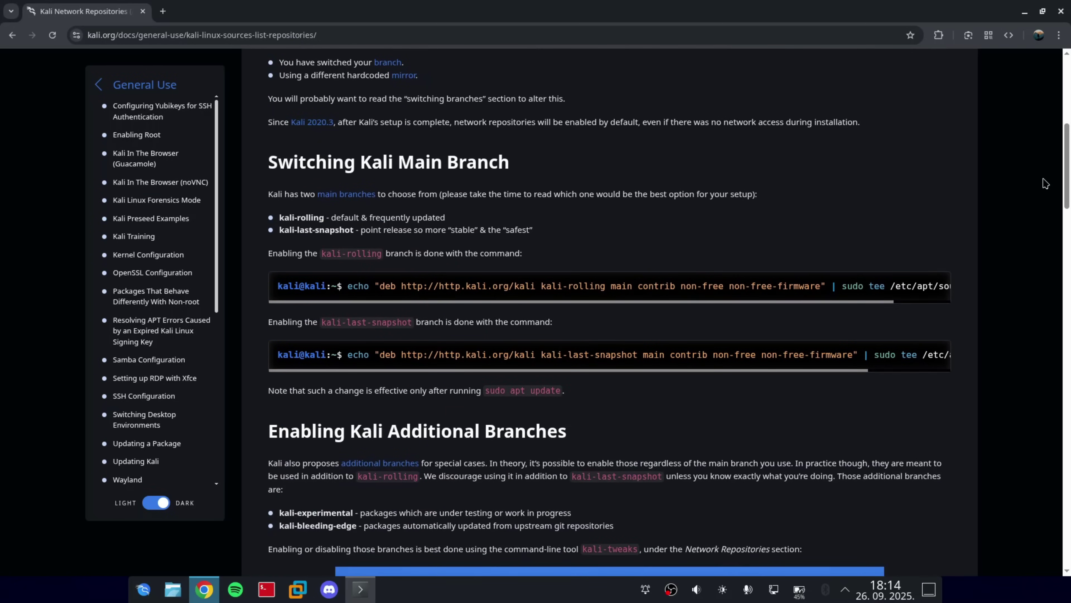
scroll(1044, 183, "down", 5)
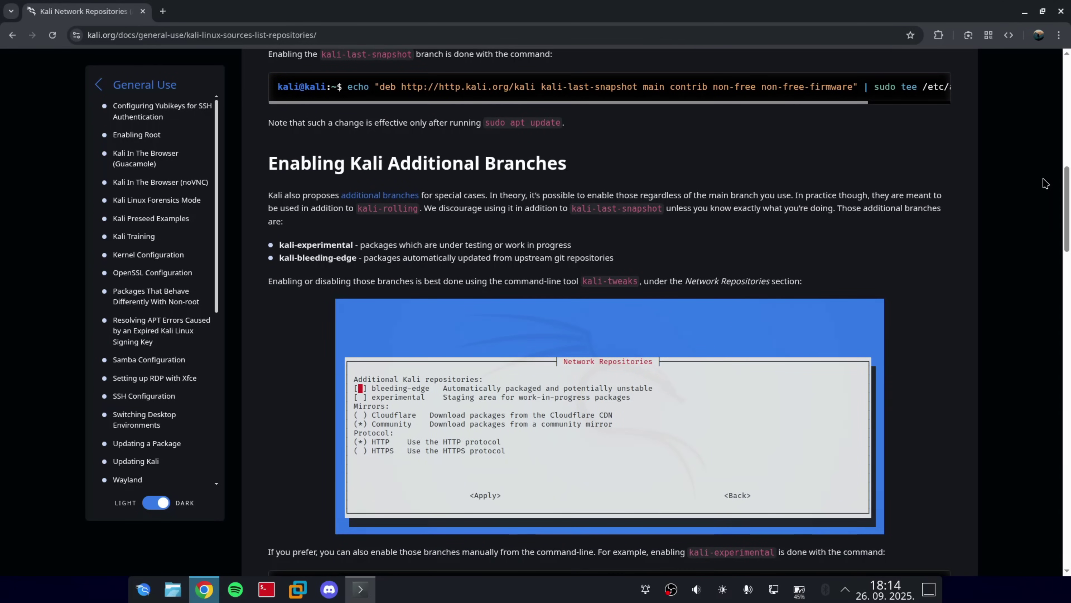
scroll(1069, 213, "down", 7)
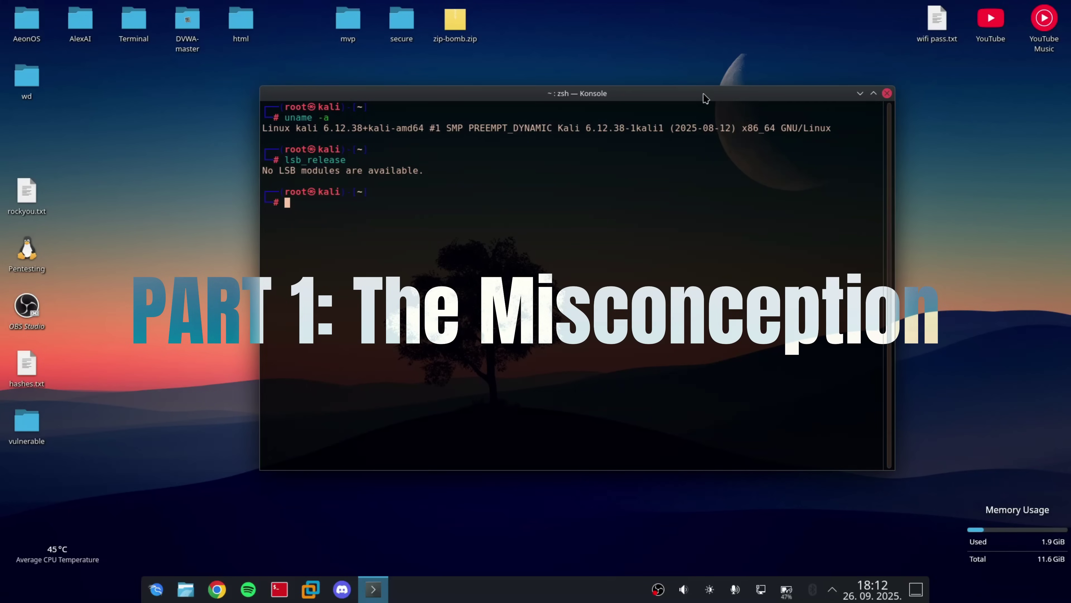
Run neofetch to show Kali Rolling, zsh 5.9, the i5-7200U CPU and 11844 MiB memory.
left_click_drag(817, 96, 802, 96)
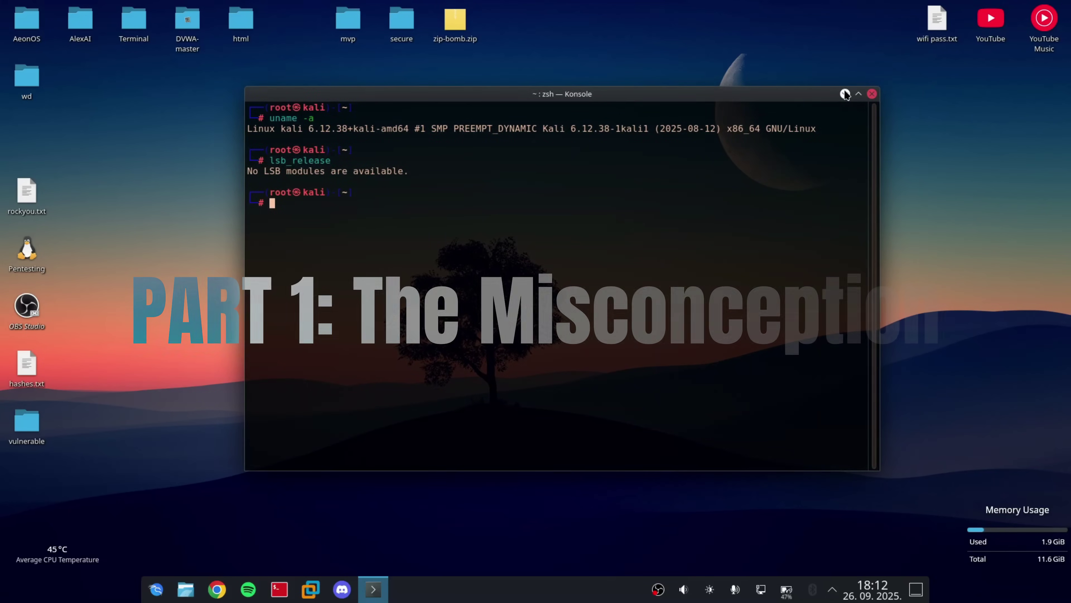
type("ne")
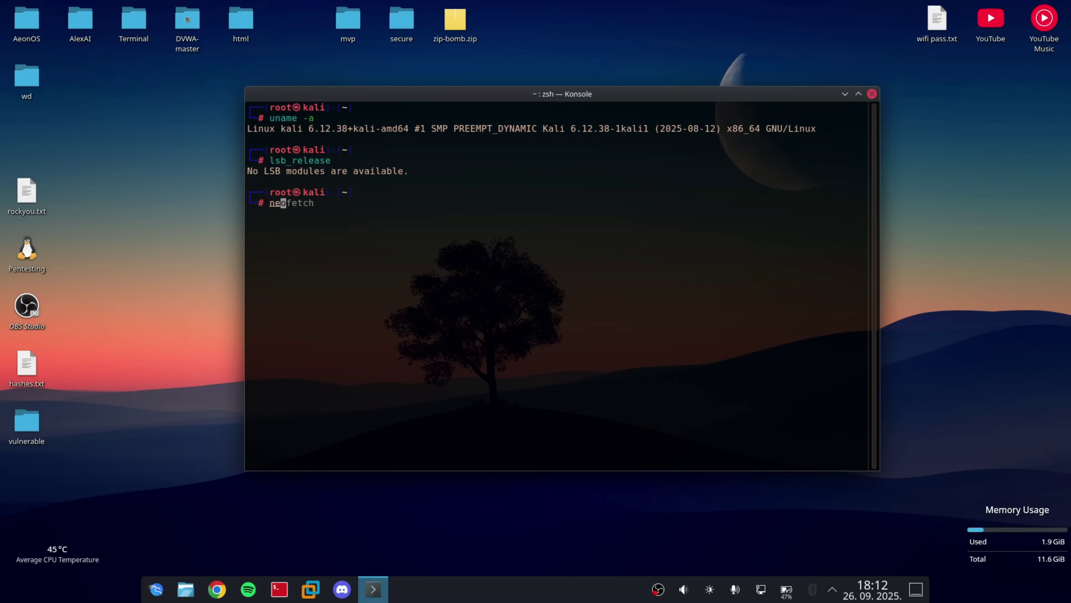
type("ofetch")
key("Return")
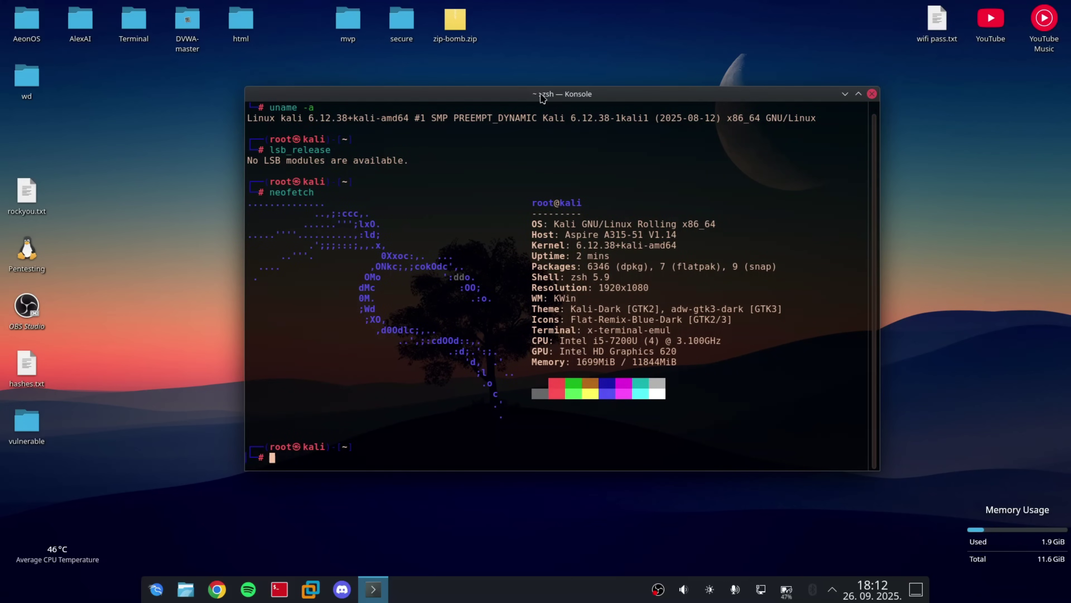
left_click_drag(543, 97, 423, 89)
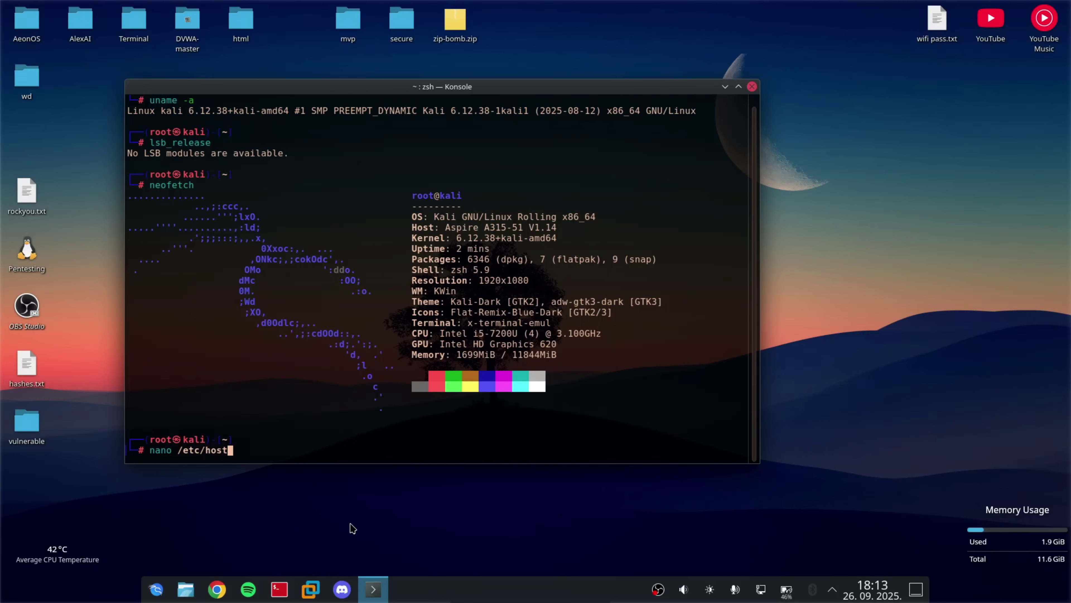
Open /etc/hosts in nano and place the cursor at the start of line 5.
type("s")
key("Tab")
key("Return")
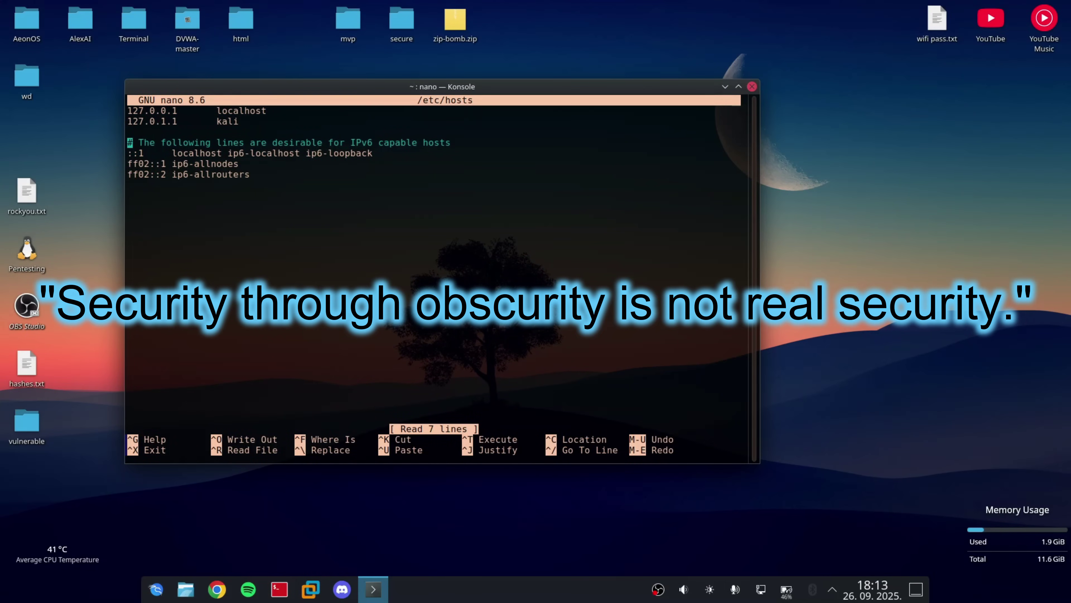
left_click(130, 153)
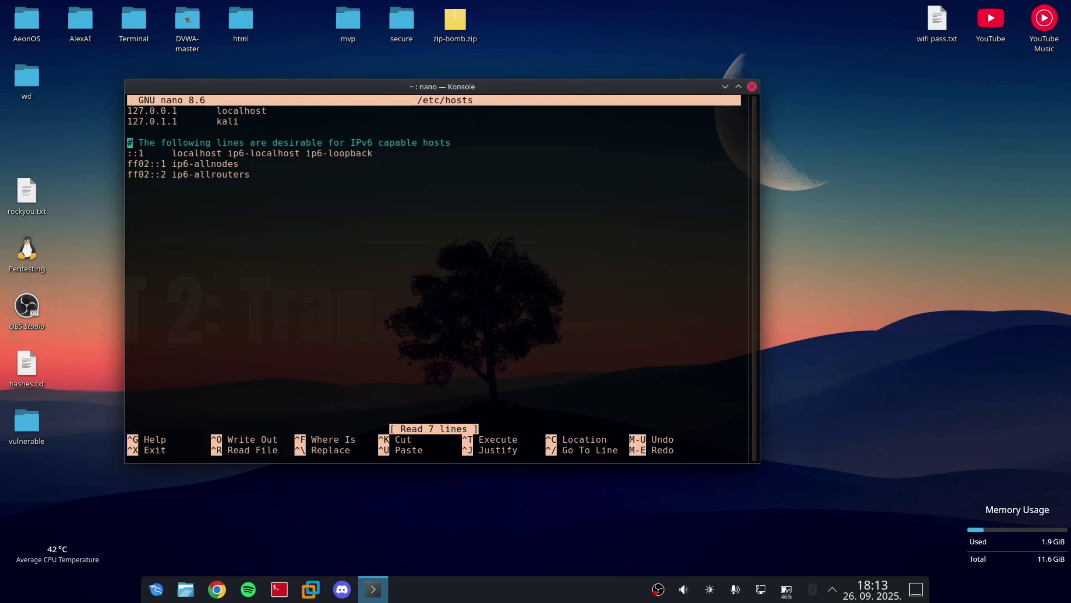
Exit nano without saving changes and run clear to wipe the terminal.
key("ctrl+x")
type("cl")
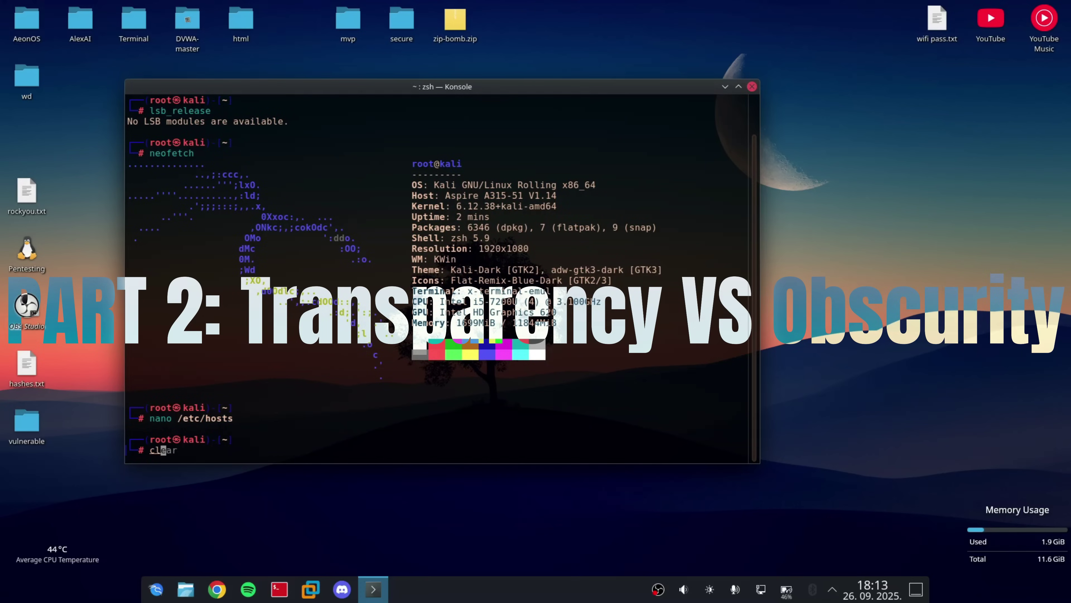
type("ear")
key("Return")
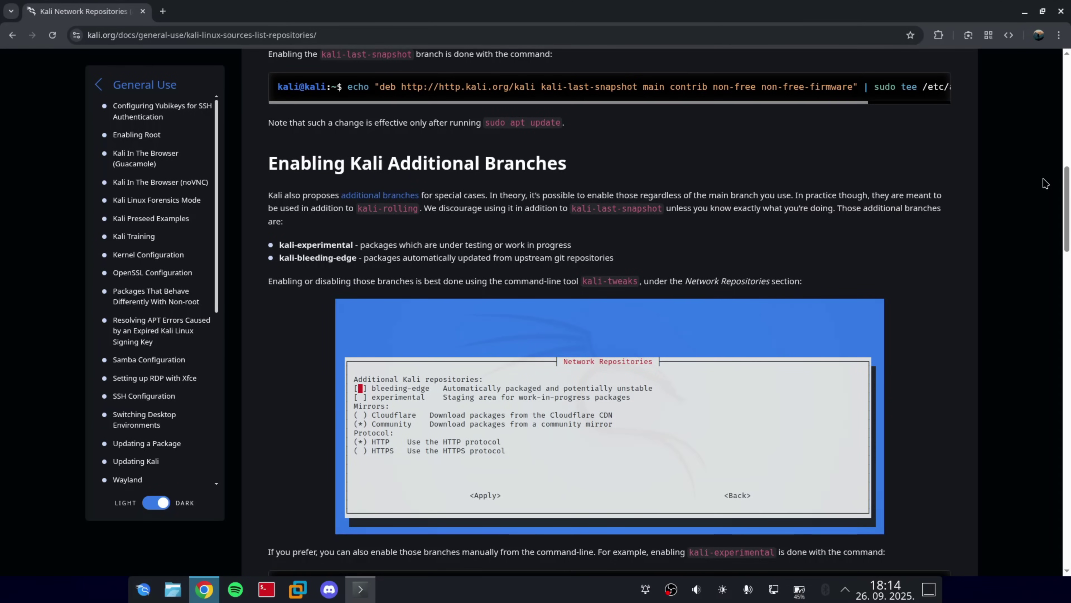
Scroll through Non-Kali Repositories and Mirrors to the Source Repositories deb-src example at the bottom.
left_click_drag(1070, 206, 1068, 236)
scroll(1068, 236, "down", 4)
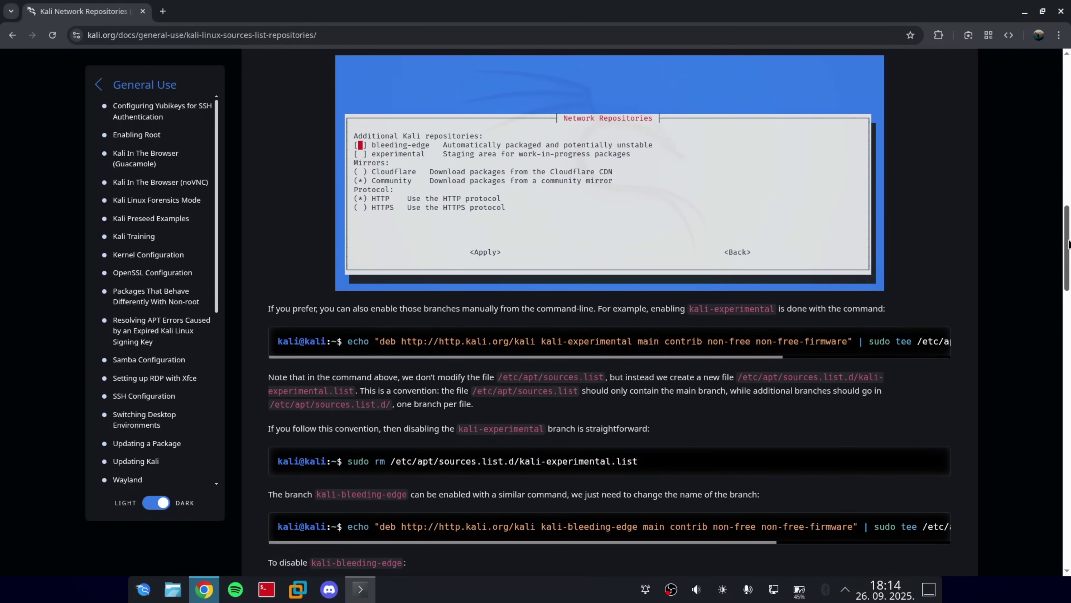
scroll(849, 202, "down", 5)
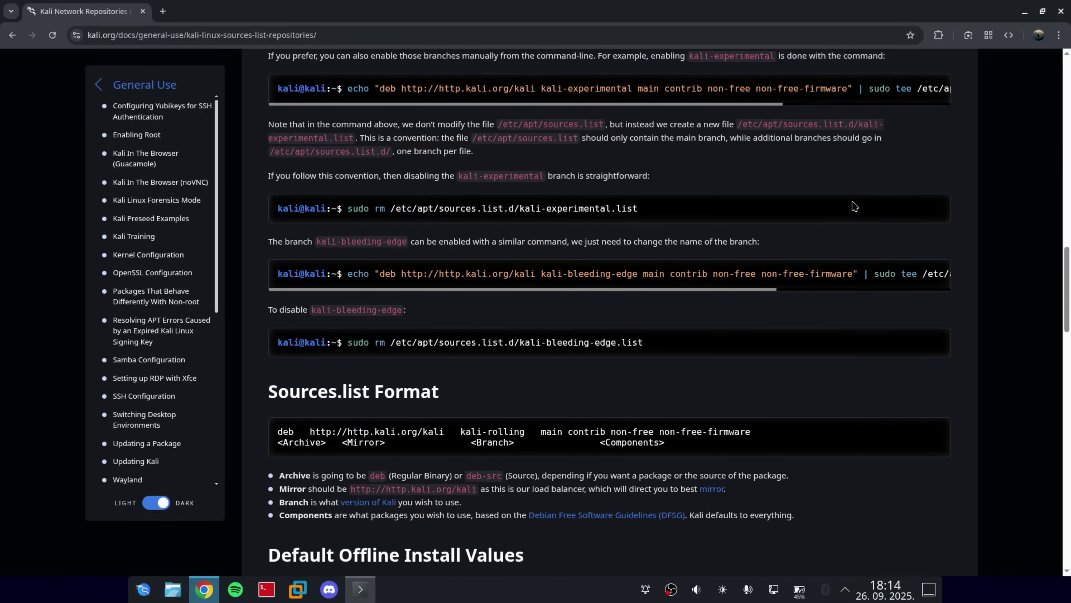
scroll(830, 210, "down", 8)
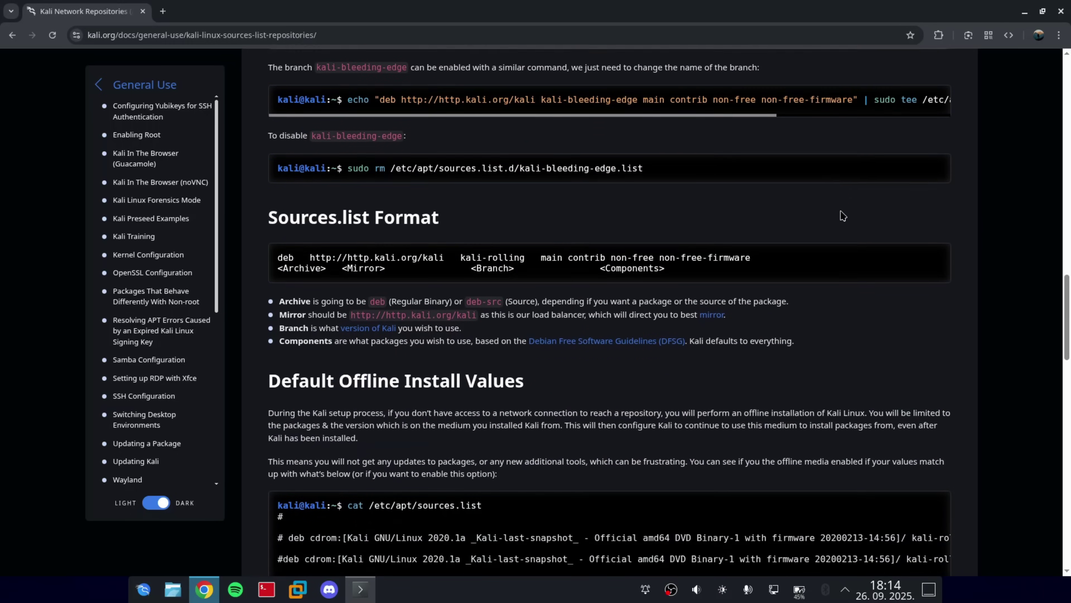
scroll(842, 215, "down", 6)
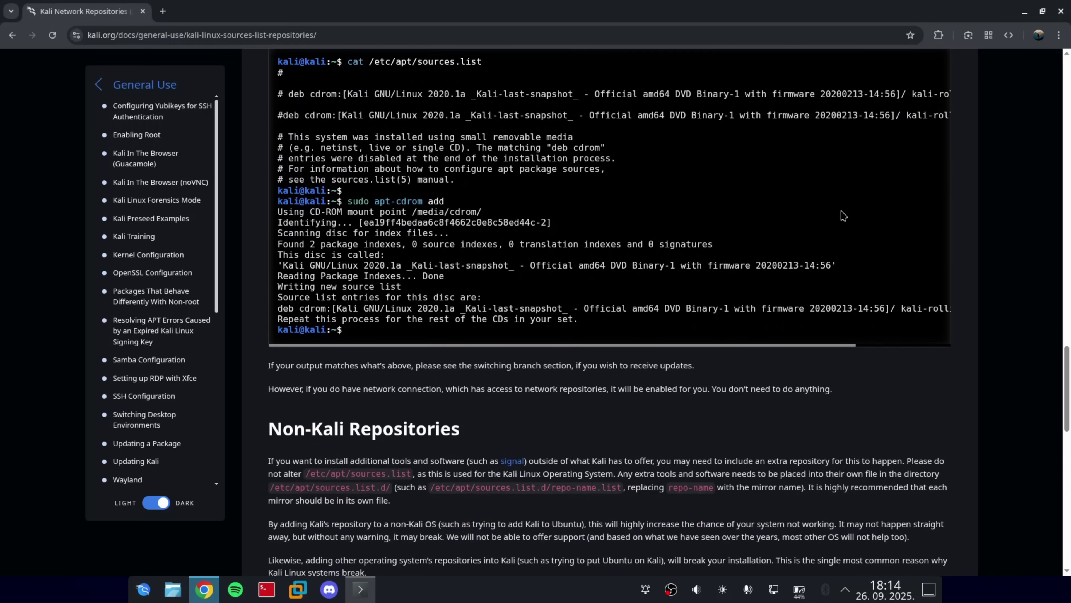
scroll(460, 403, "down", 8)
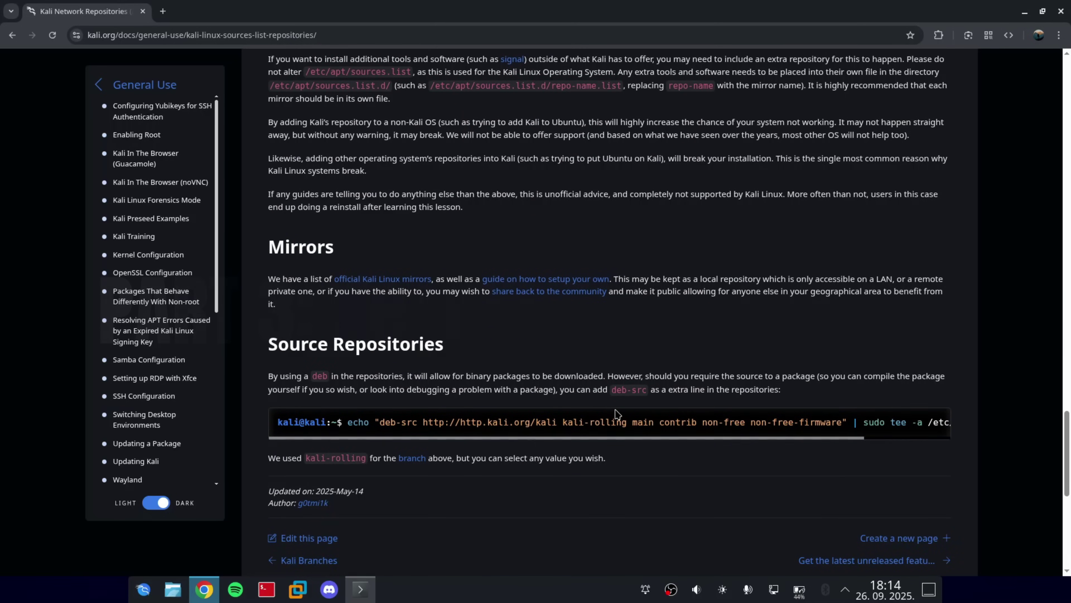
scroll(146, 346, "down", 3)
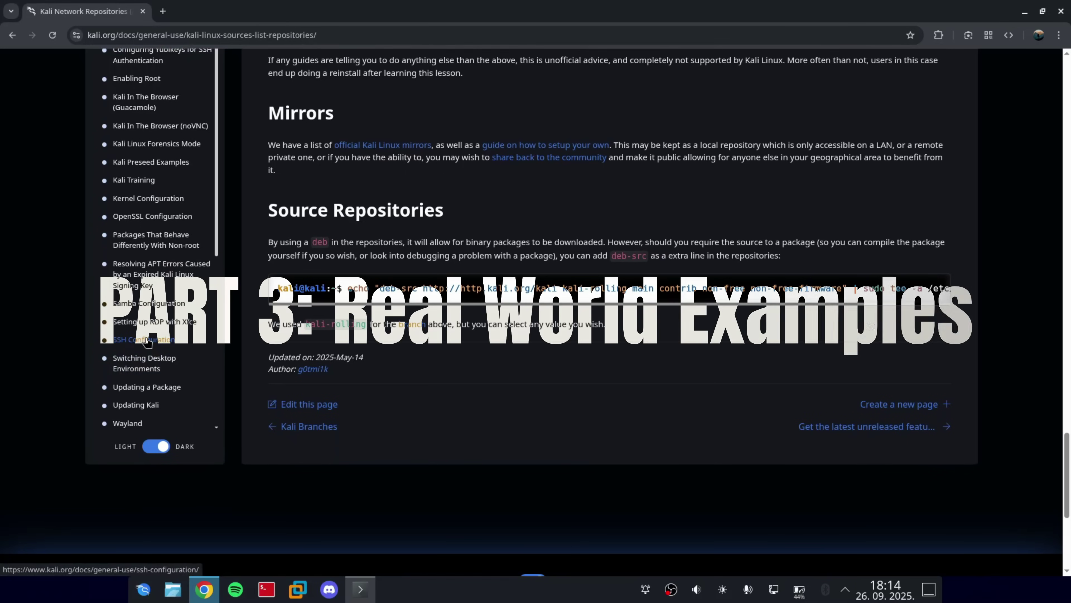
scroll(146, 346, "up", 3)
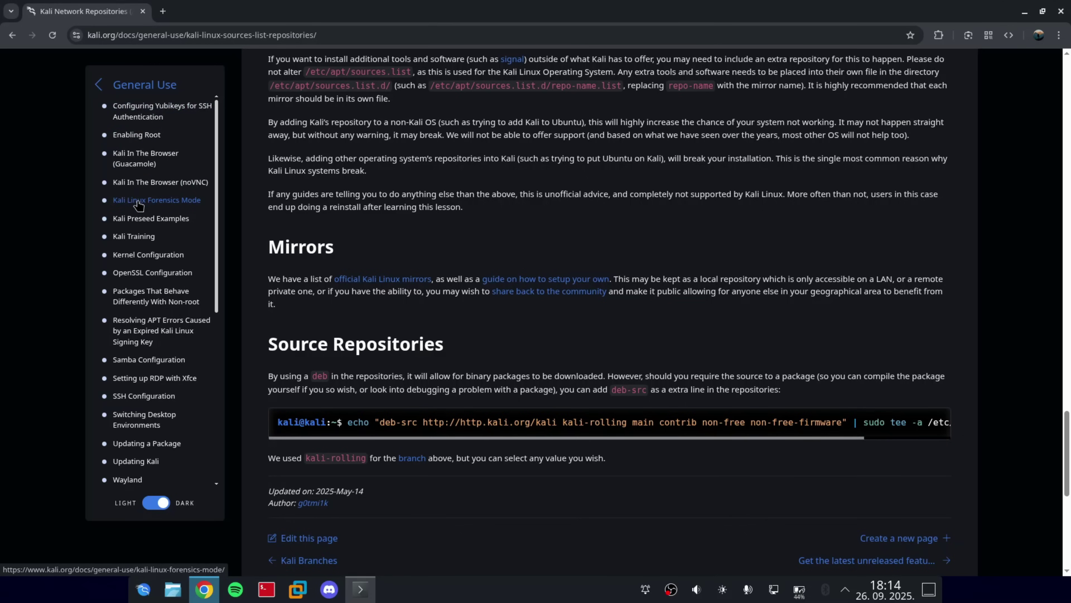
Go to the Kali Training page from the General Use sidebar and scroll through it.
left_click(134, 237)
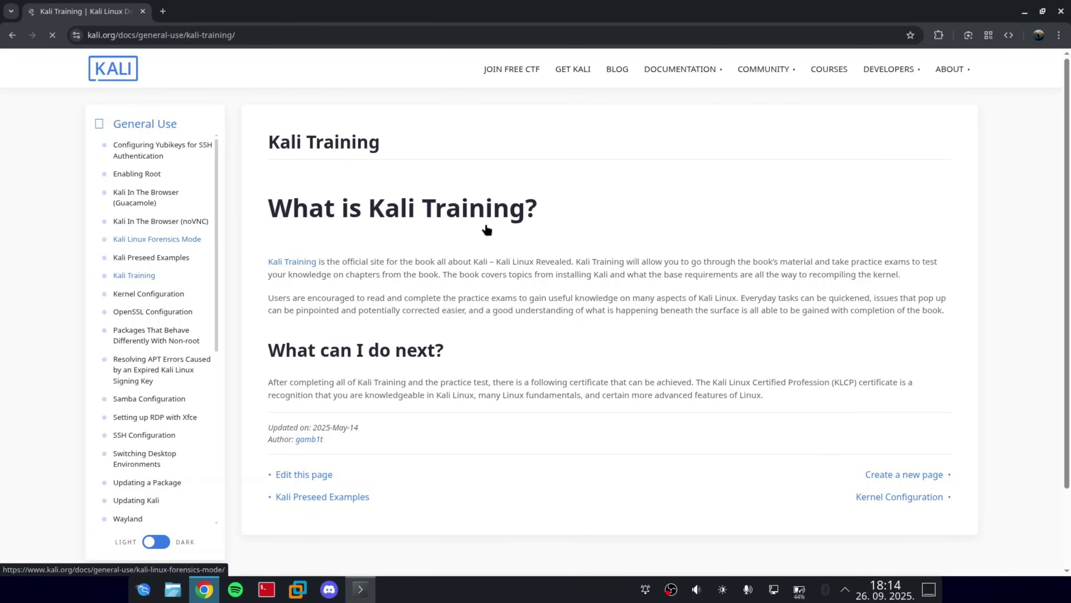
scroll(508, 231, "down", 1)
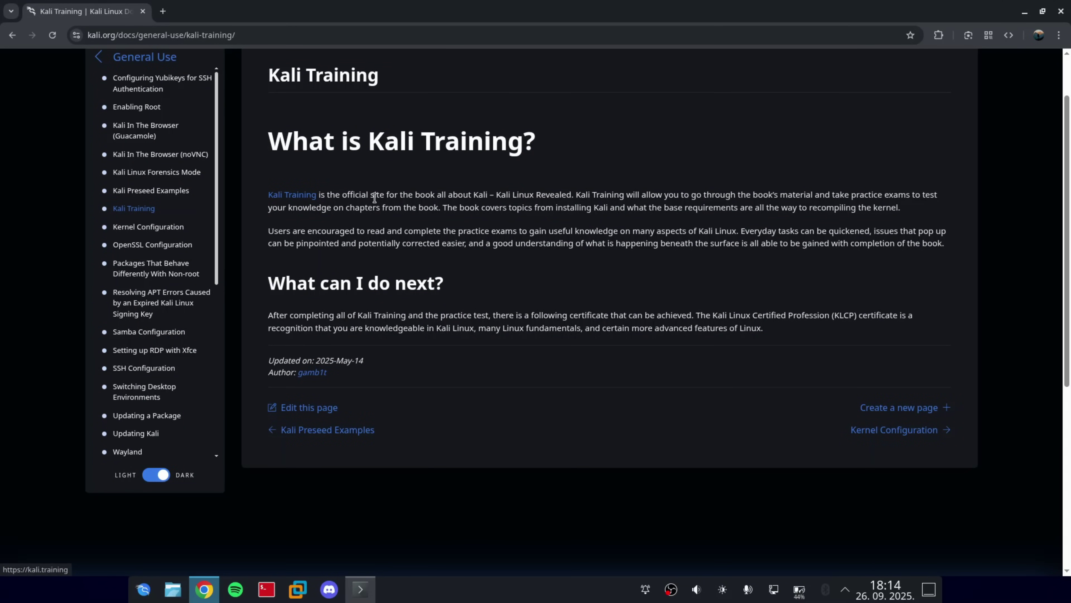
scroll(652, 198, "up", 1)
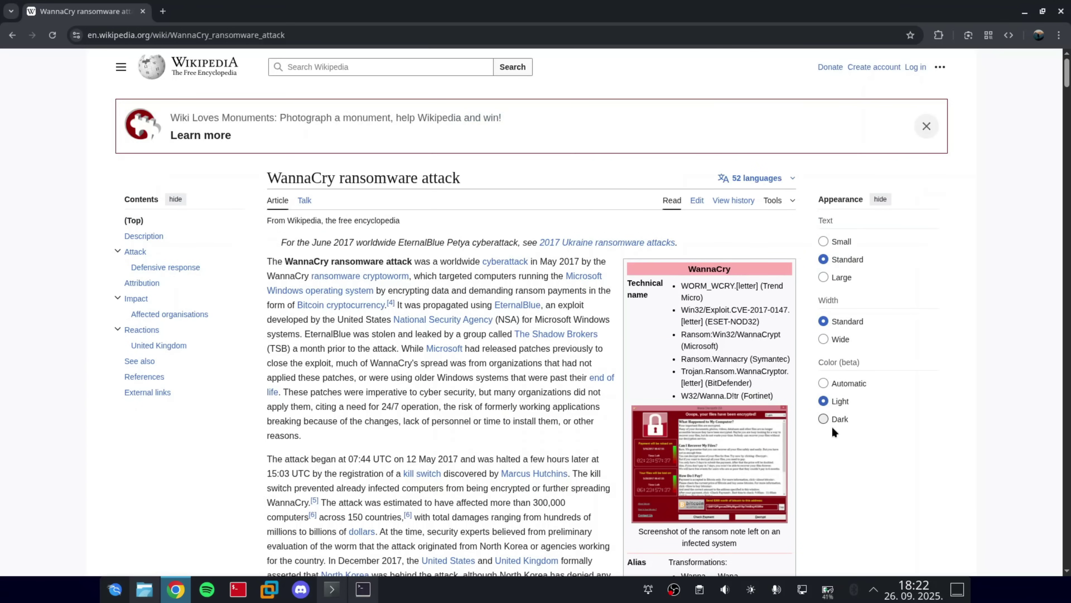
Switch Wikipedia to dark theme, read down the WannaCry article, and follow its CVE-2017-0145 link.
left_click(829, 420)
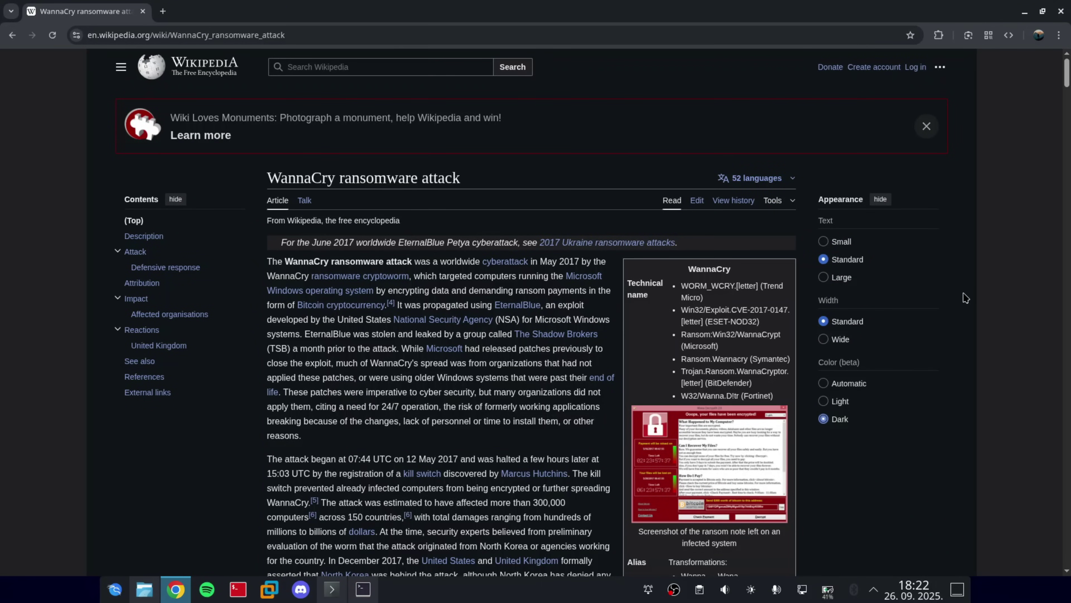
scroll(965, 298, "down", 2)
scroll(1021, 218, "down", 5)
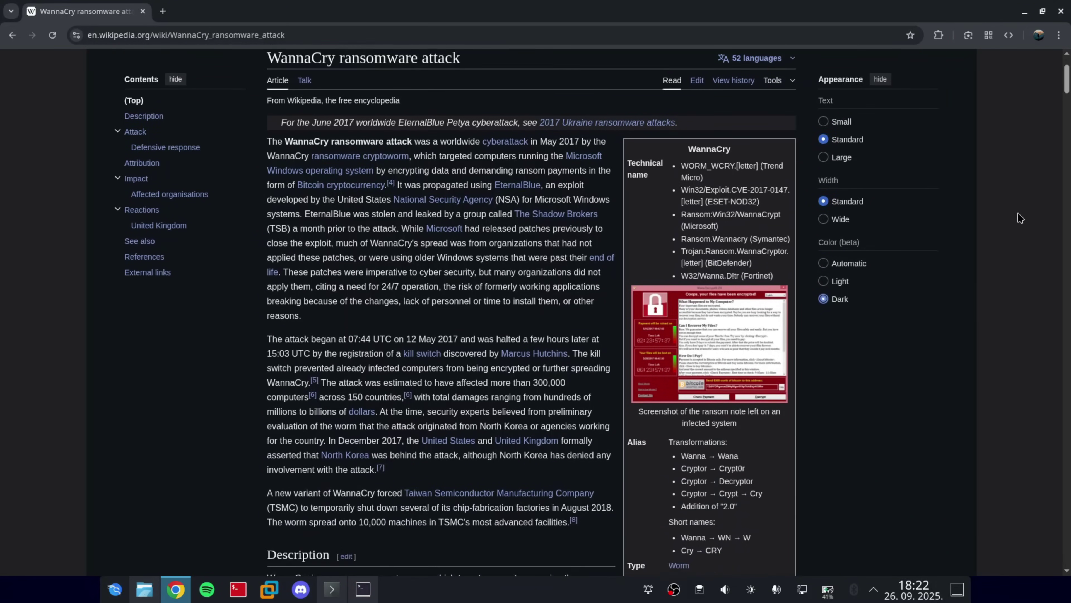
scroll(1021, 218, "down", 5)
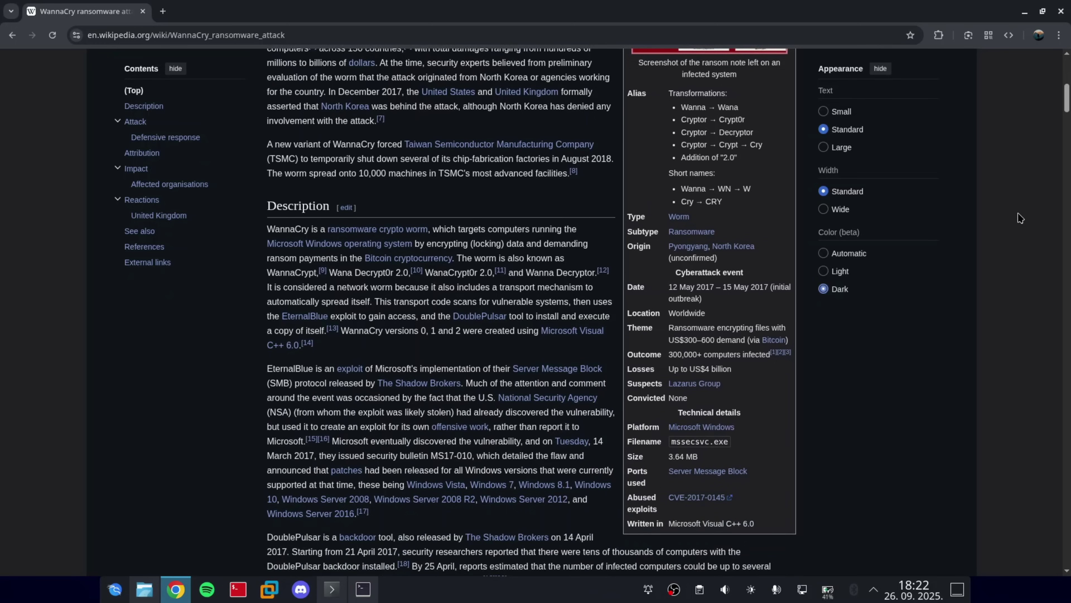
scroll(1020, 218, "down", 4)
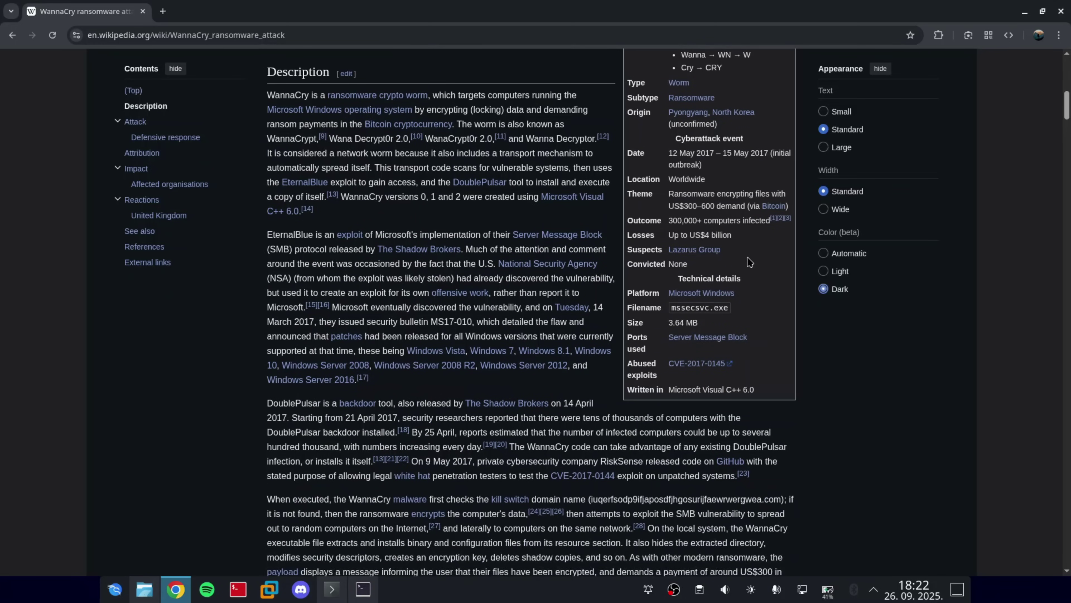
scroll(751, 266, "down", 2)
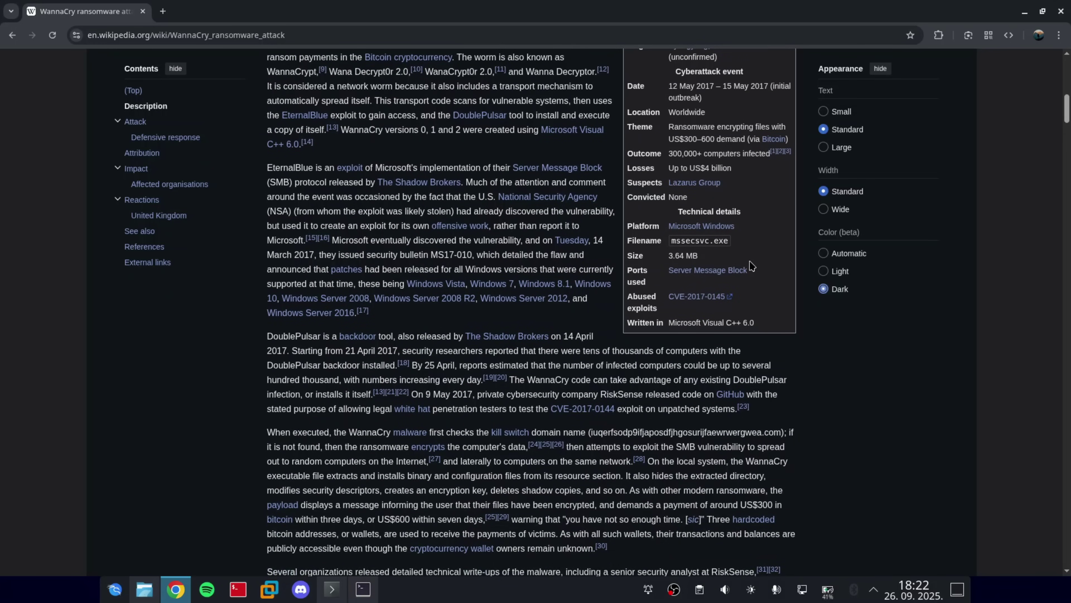
scroll(885, 384, "down", 2)
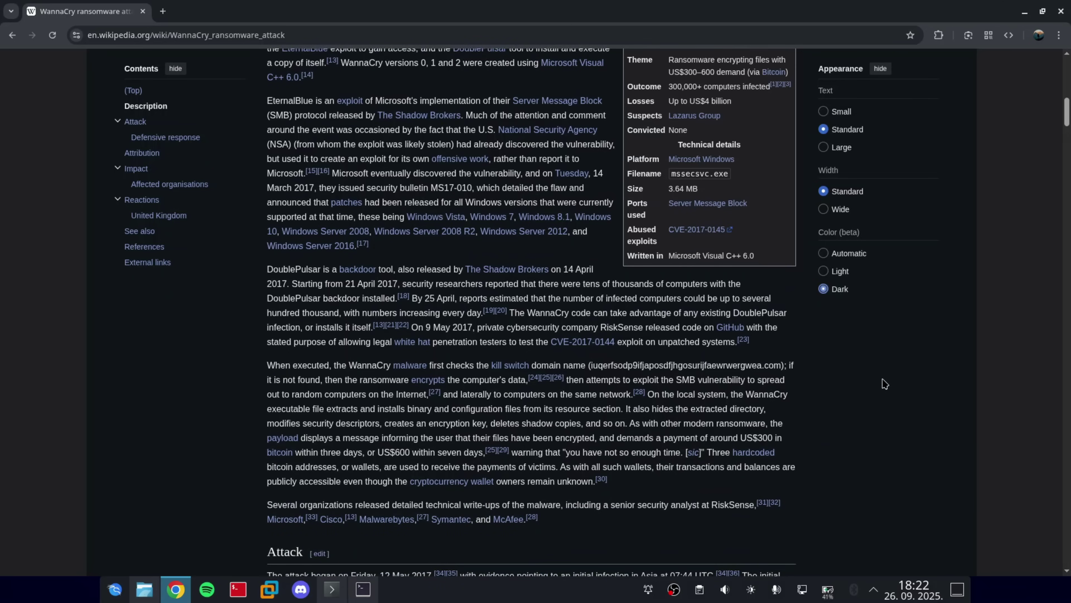
scroll(885, 384, "down", 4)
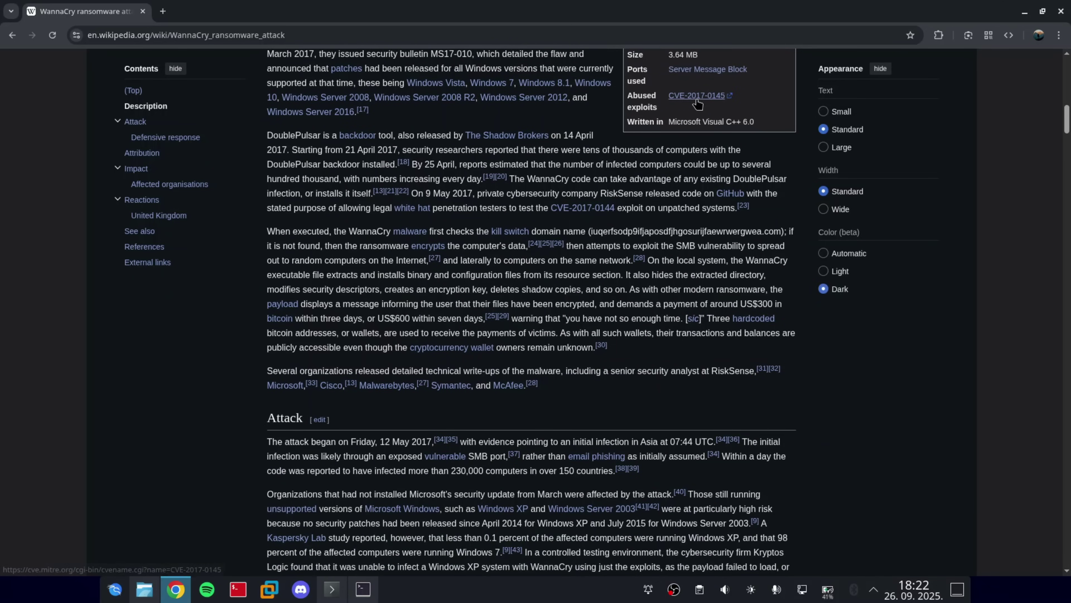
left_click(698, 97)
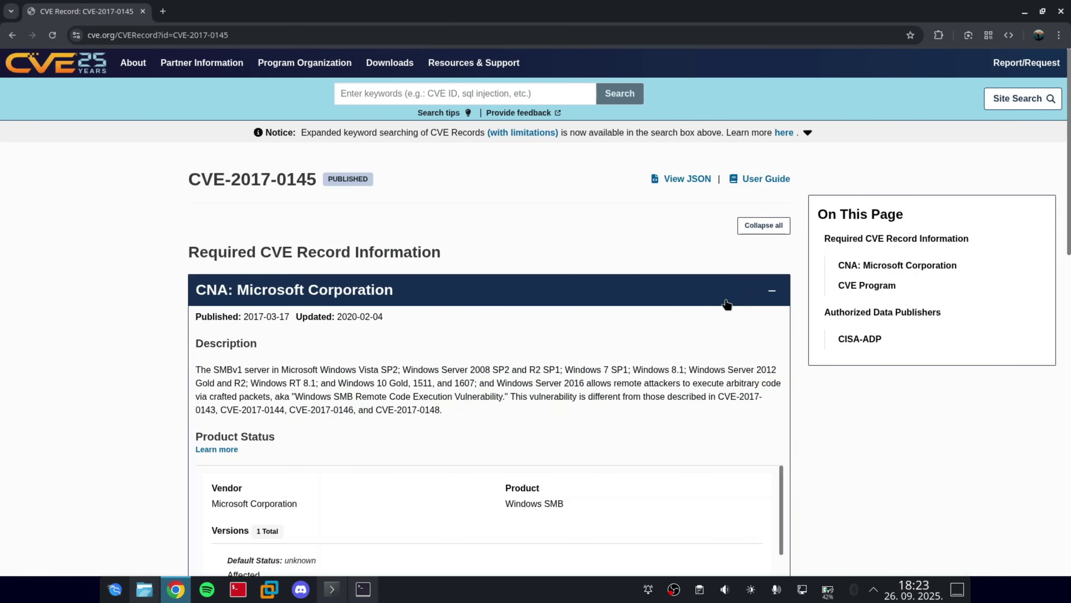
Scroll the CVE-2017-0145 record, highlighting the start of its SMBv1 description, toward References.
scroll(608, 295, "down", 2)
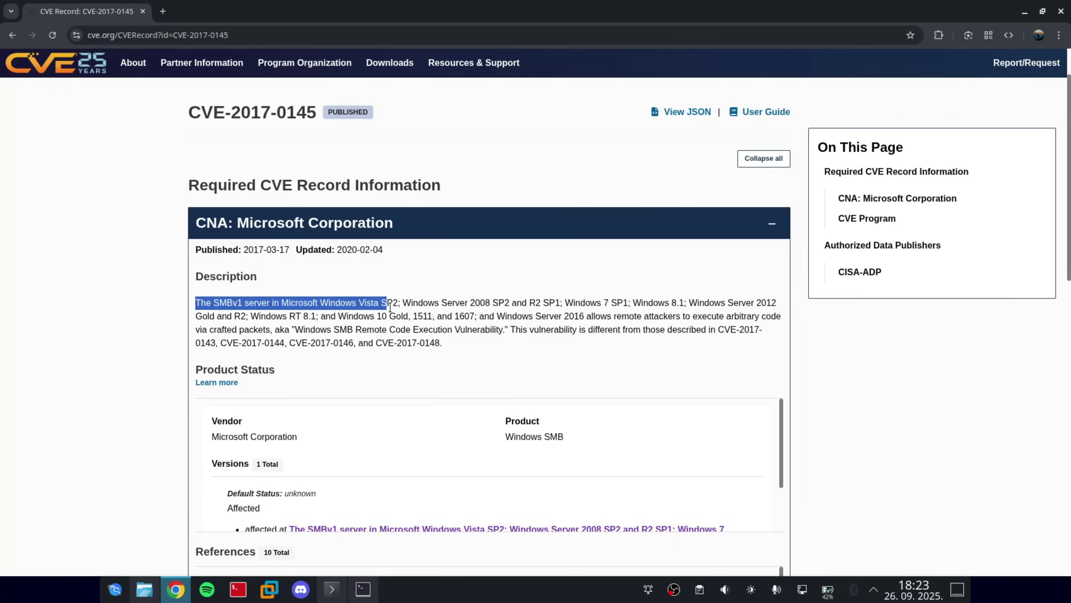
left_click_drag(390, 307, 397, 306)
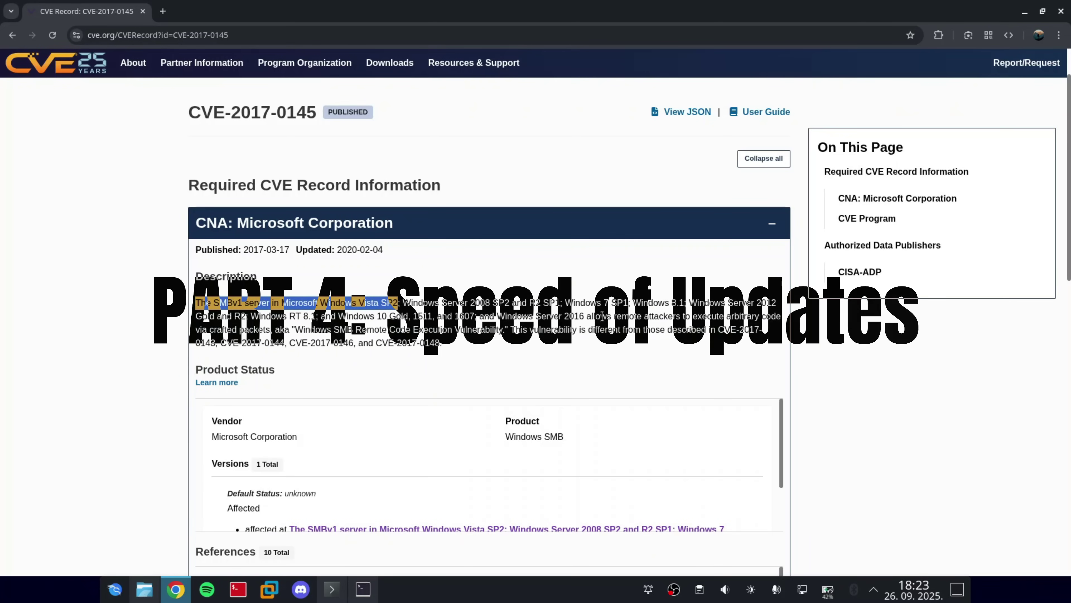
left_click(715, 367)
scroll(715, 367, "down", 2)
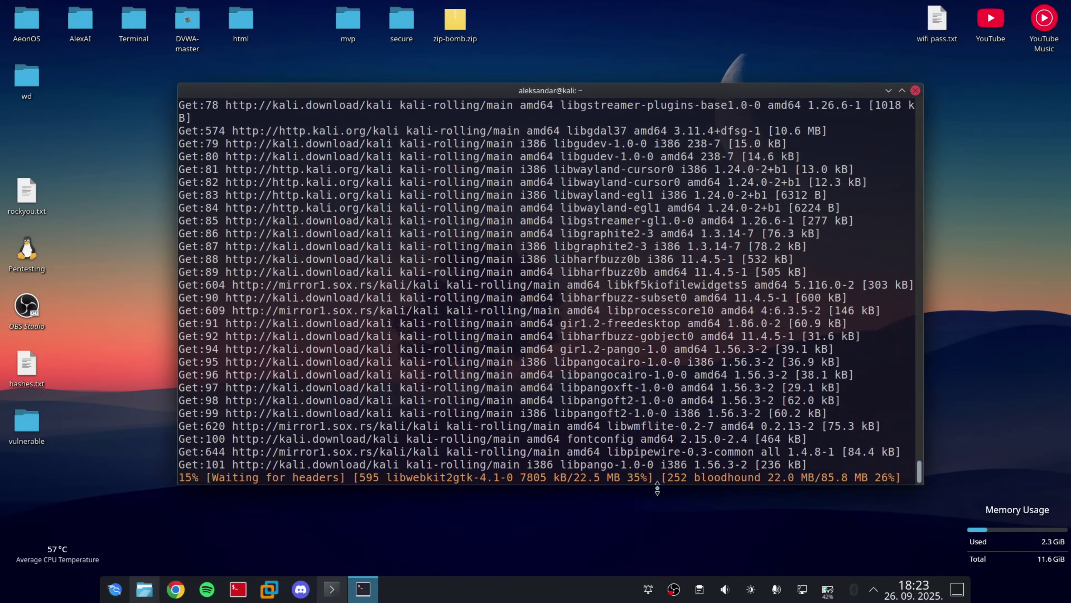
Run /snap/bin/ufw status to confirm it's inactive, close that terminal, and launch Dolphin.
left_click(331, 591)
type("/snap/bin/ufw status")
key("Return")
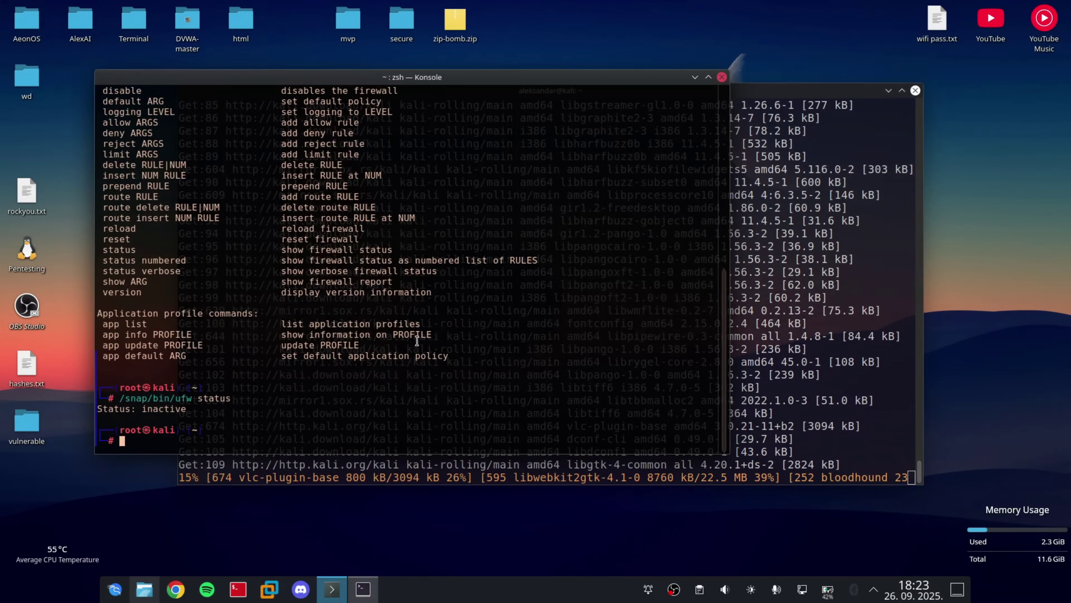
left_click(722, 77)
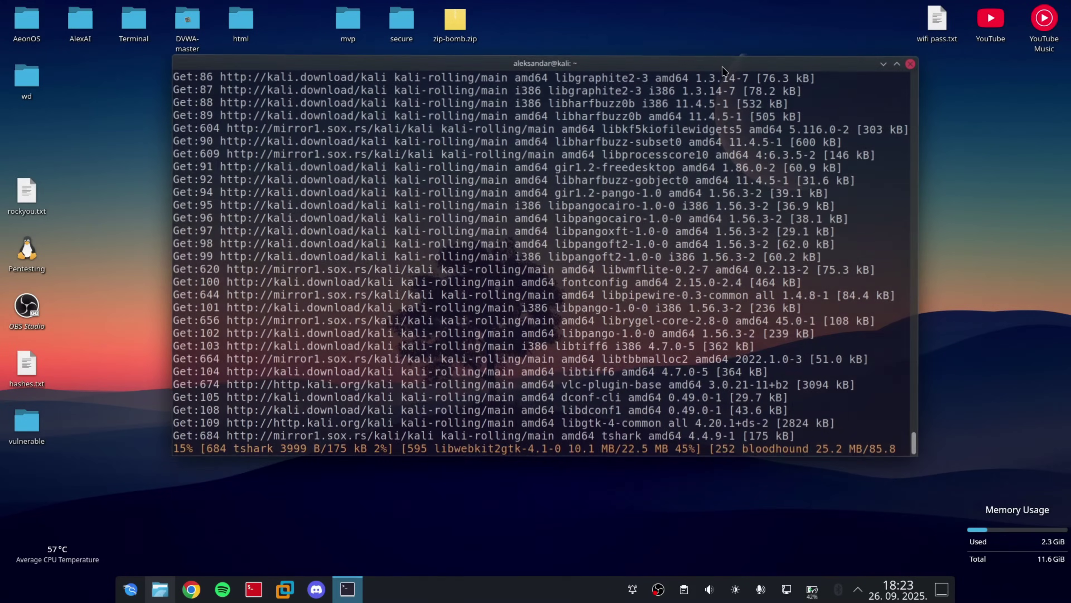
left_click(158, 591)
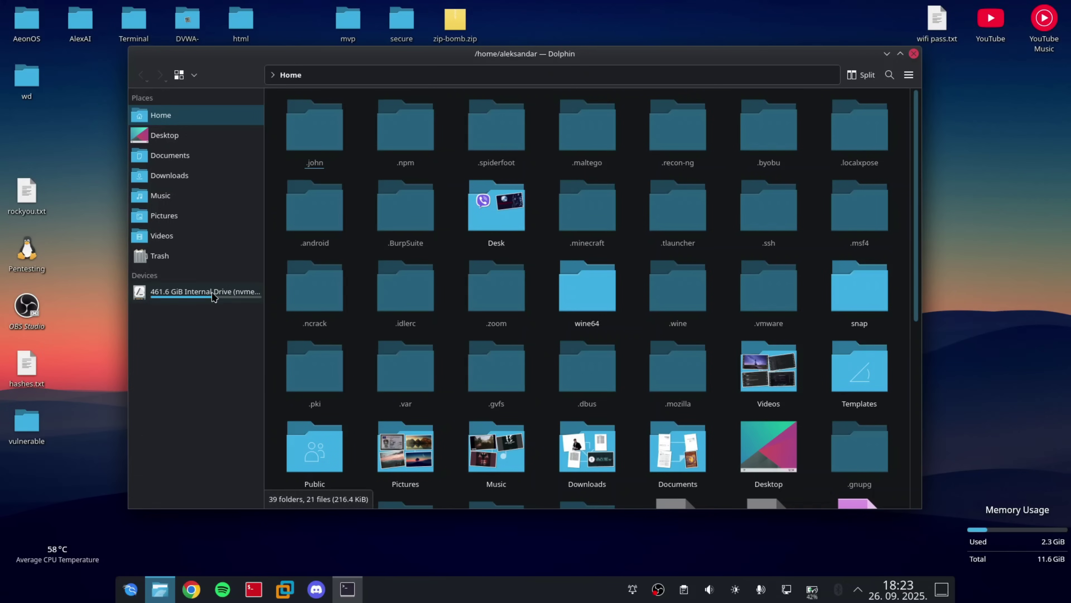
On the internal drive, try the inaccessible root folder, look inside usr, then open dev.
left_click(207, 292)
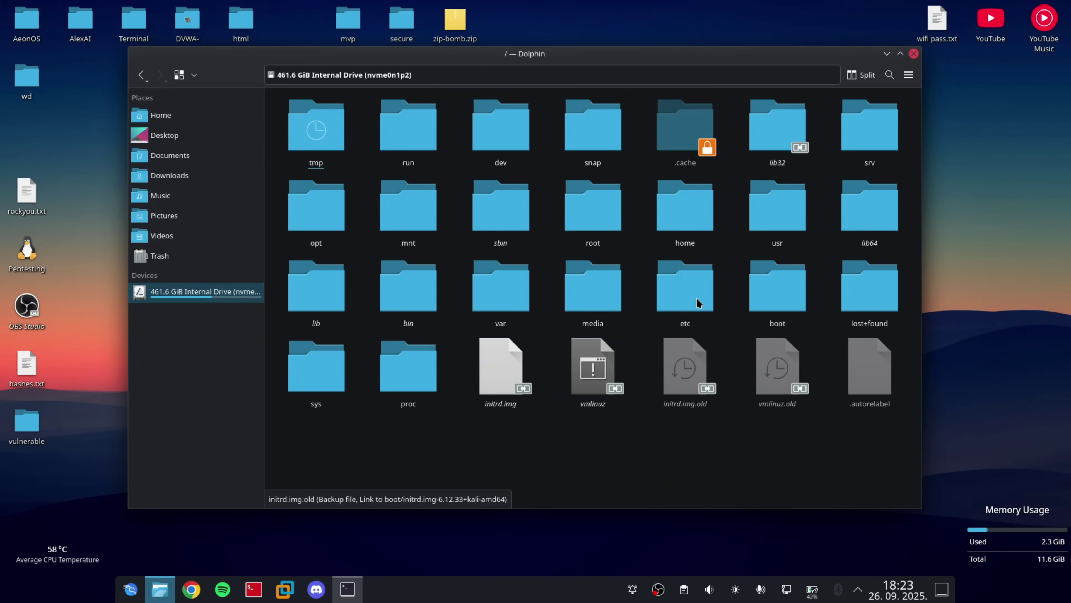
double_click(609, 204)
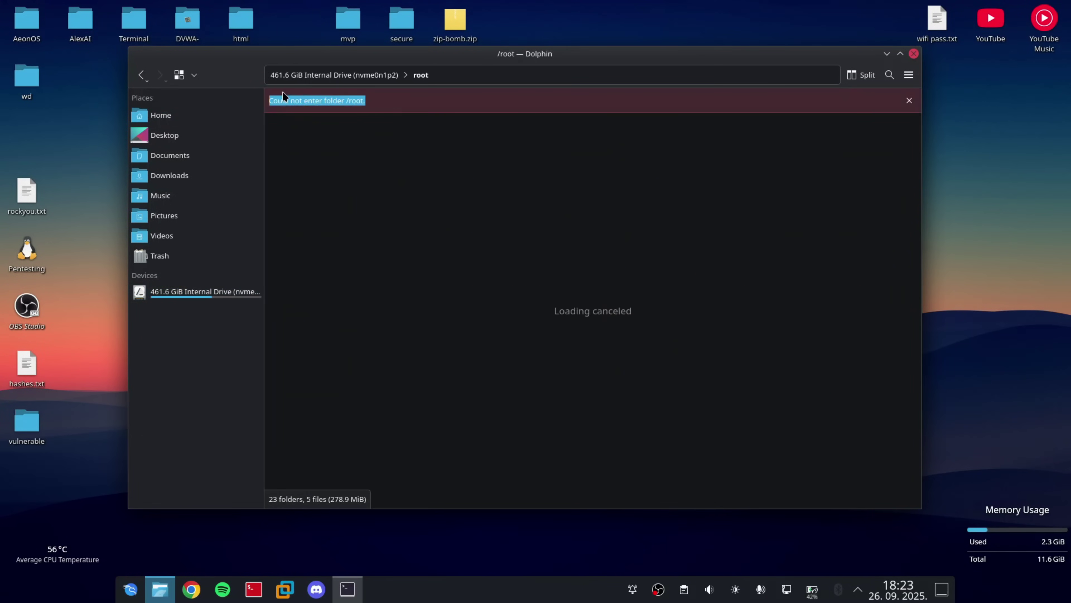
key("alt+Left")
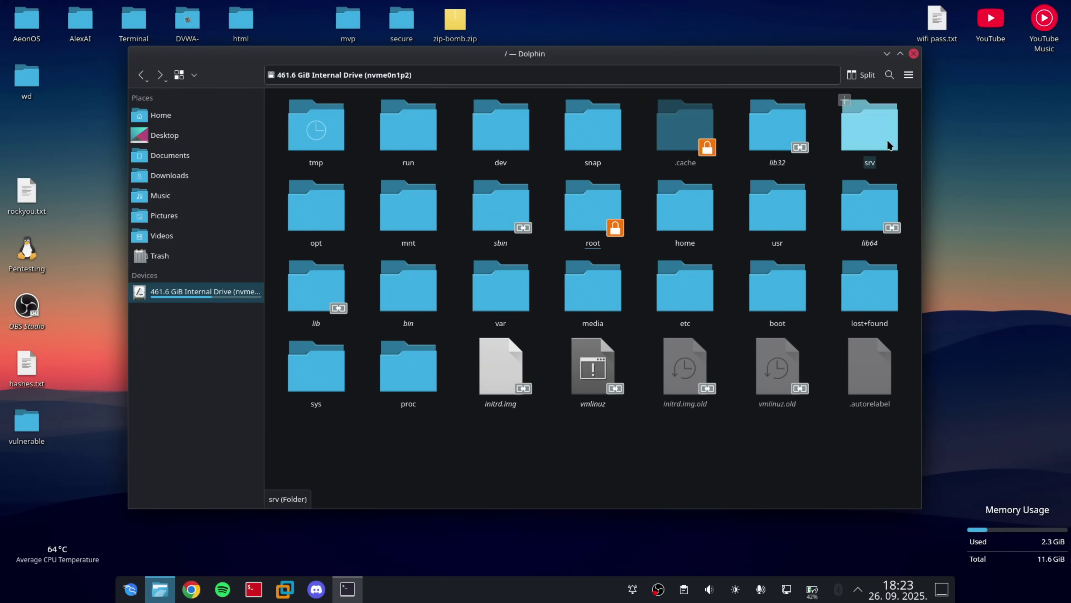
double_click(798, 200)
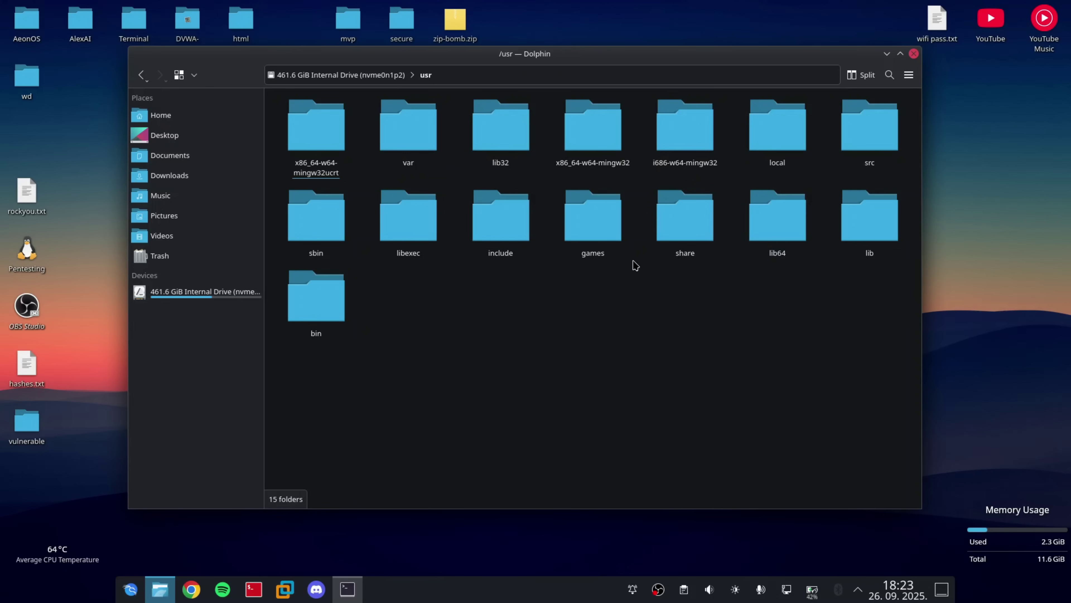
key("alt+Left")
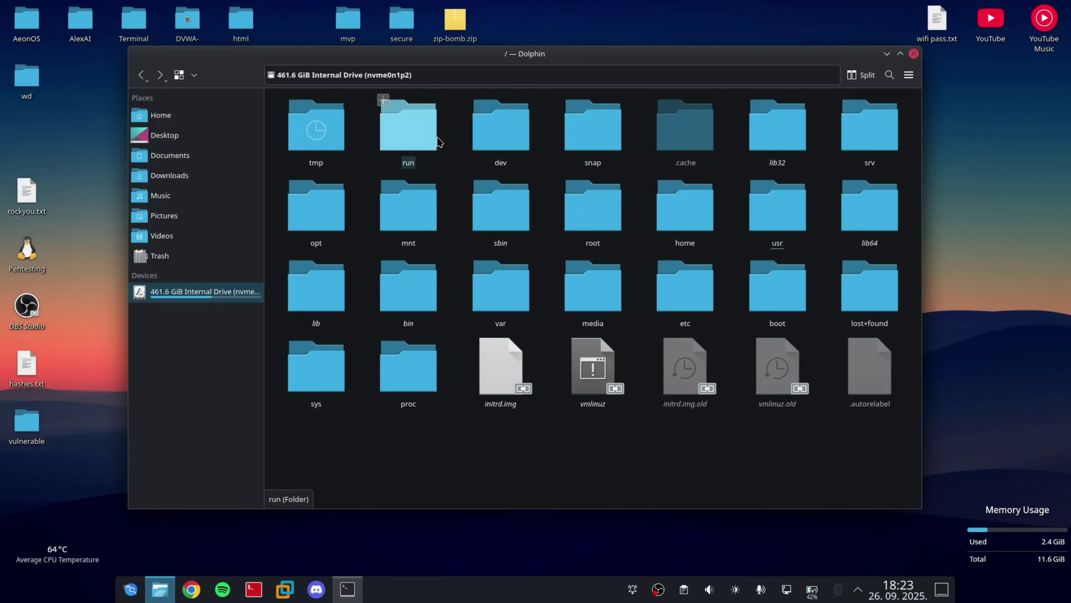
double_click(497, 135)
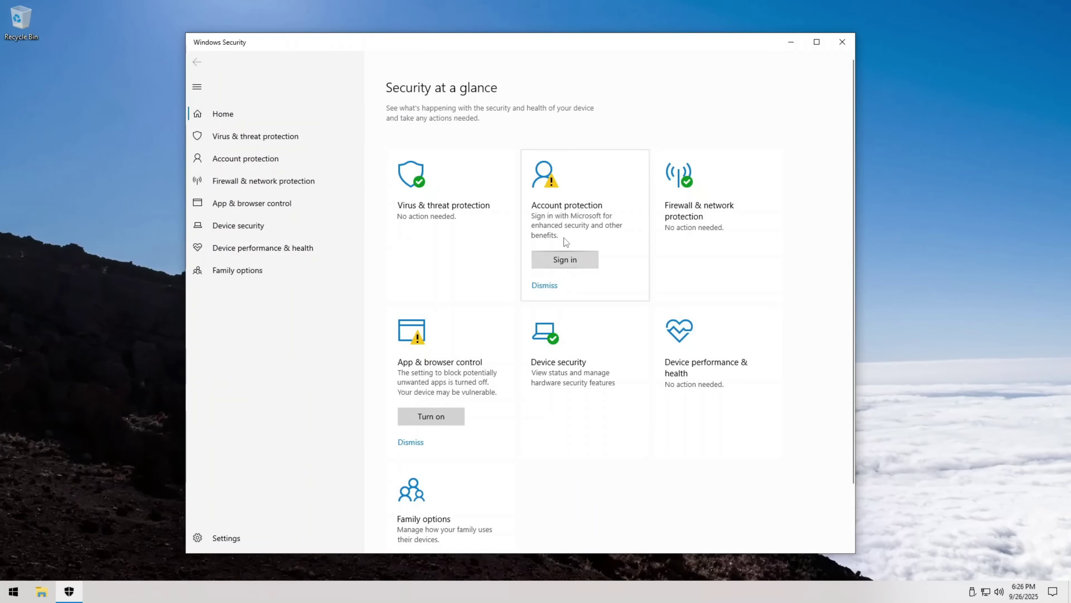
Dismiss the Microsoft account suggestion under Account protection, then start launching Wireshark with 'wire'.
left_click(583, 201)
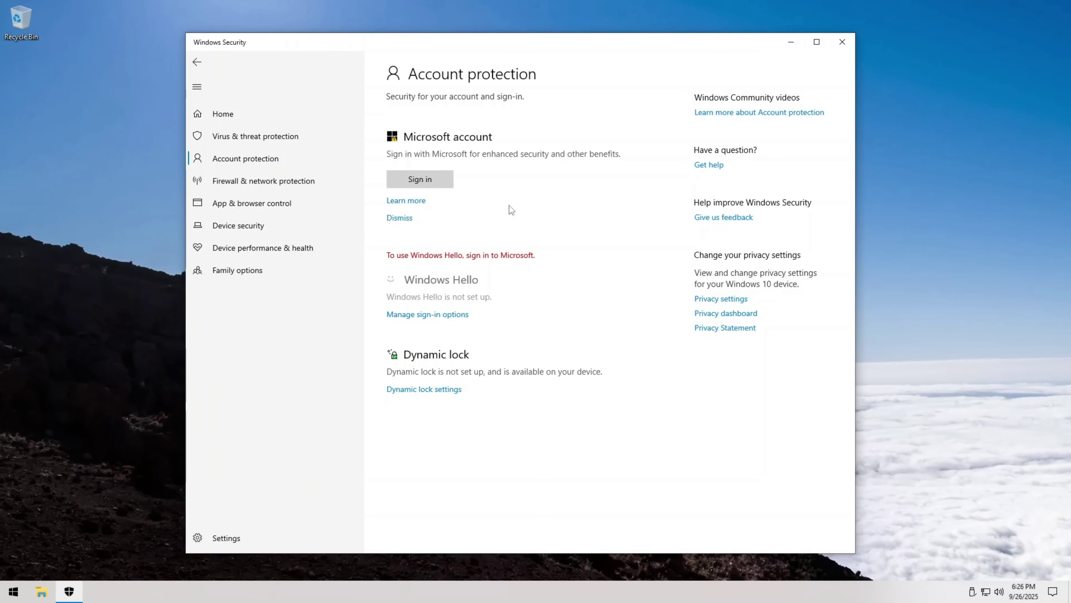
left_click(399, 218)
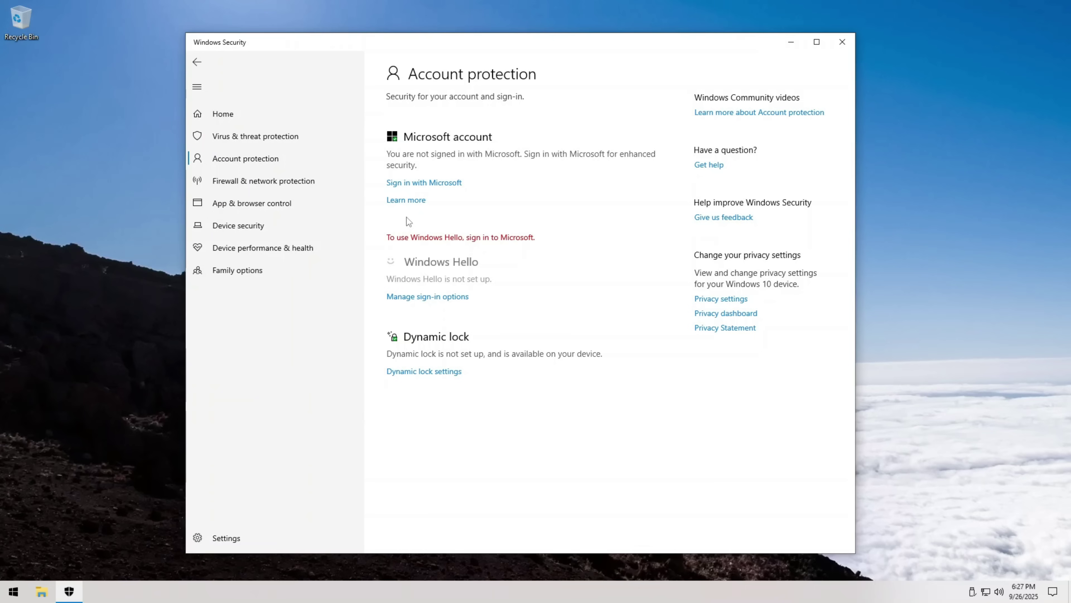
key("alt+Left")
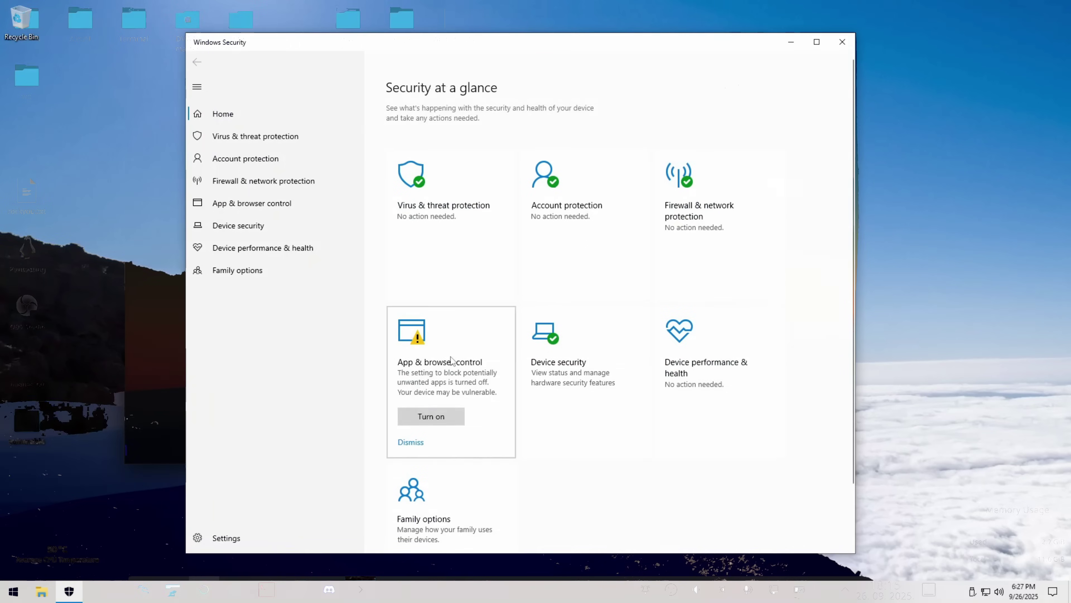
type("wire")
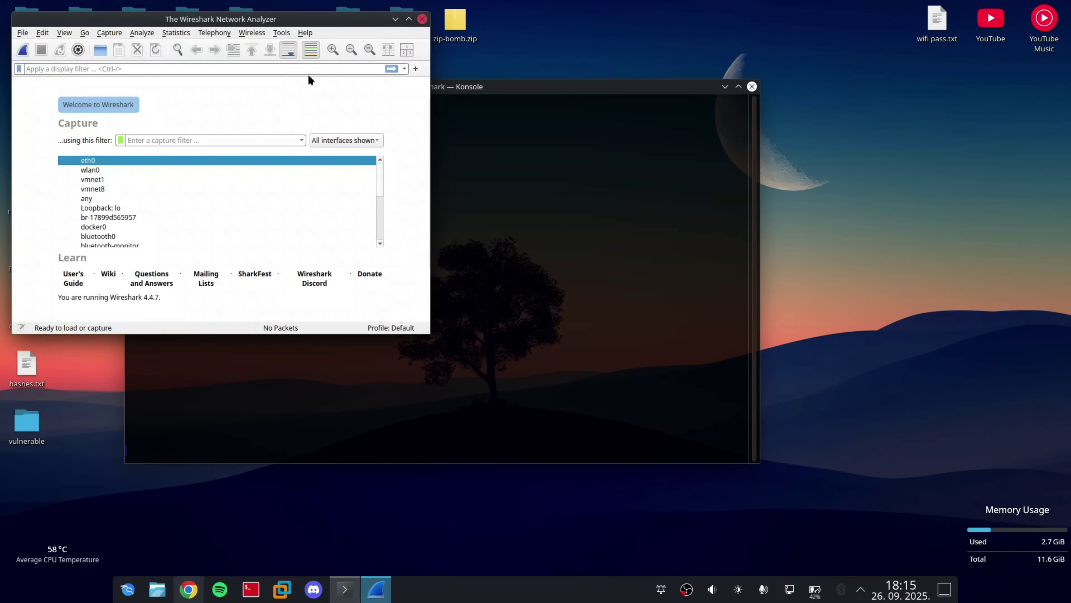
Start a live Wireshark capture on wlan0 and raise its window above the terminal.
left_click_drag(262, 18, 299, 49)
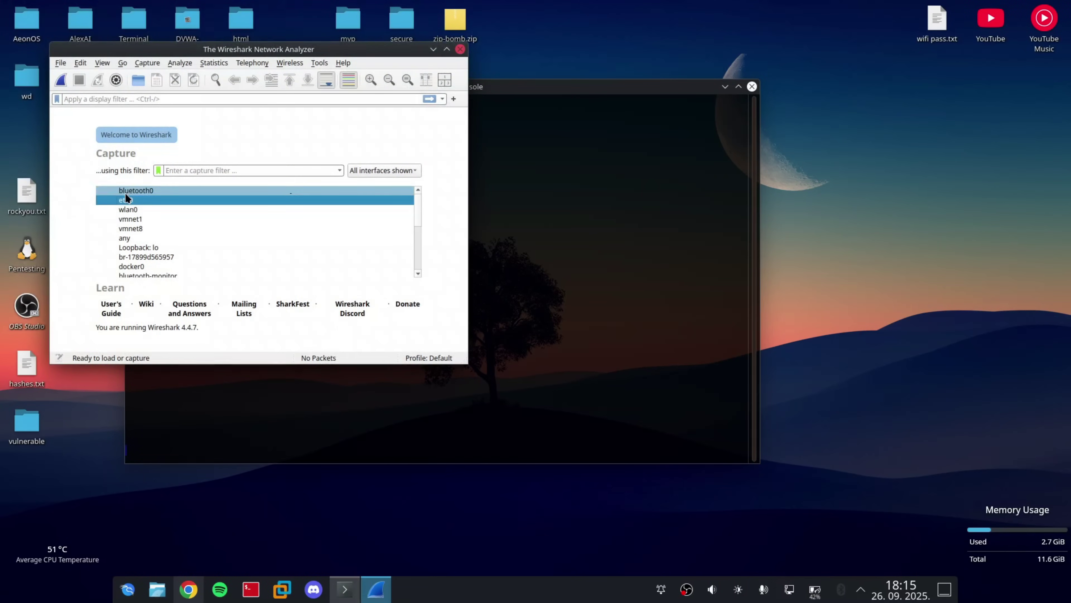
scroll(251, 217, "down", 3)
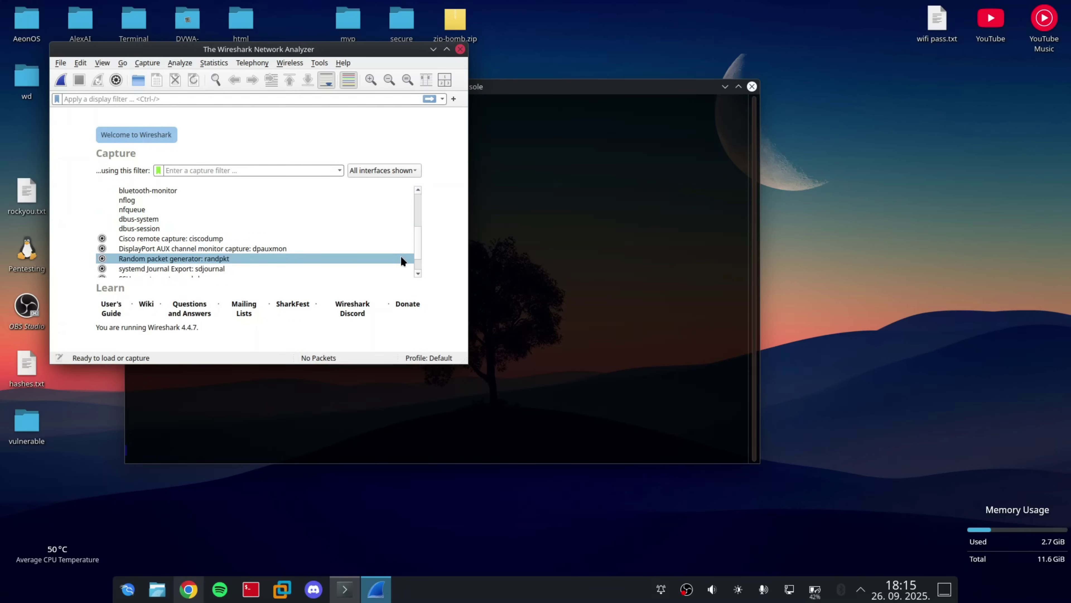
scroll(309, 270, "down", 1)
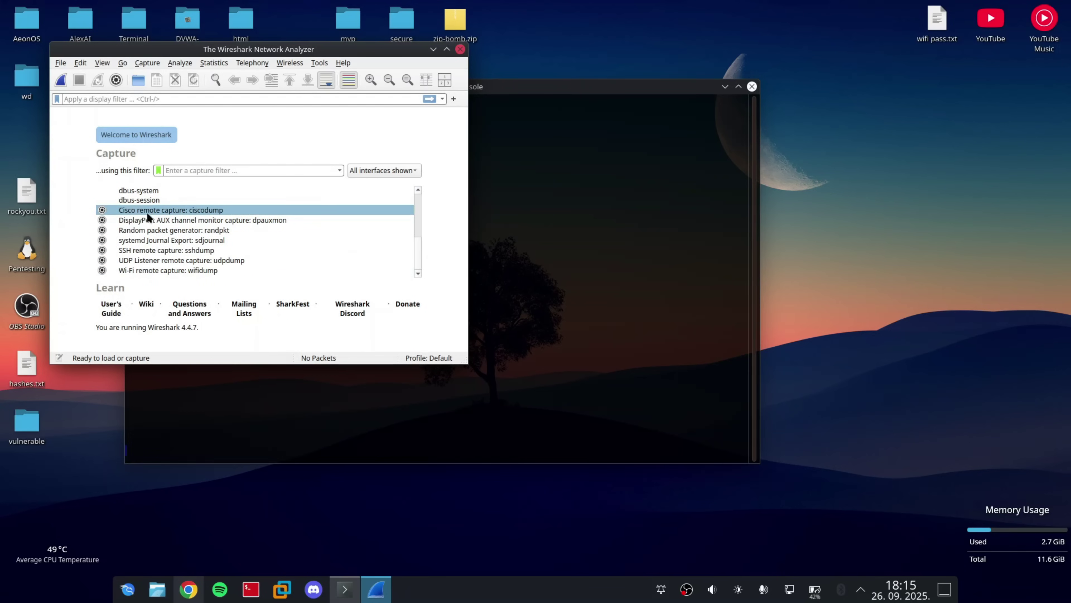
scroll(270, 231, "up", 4)
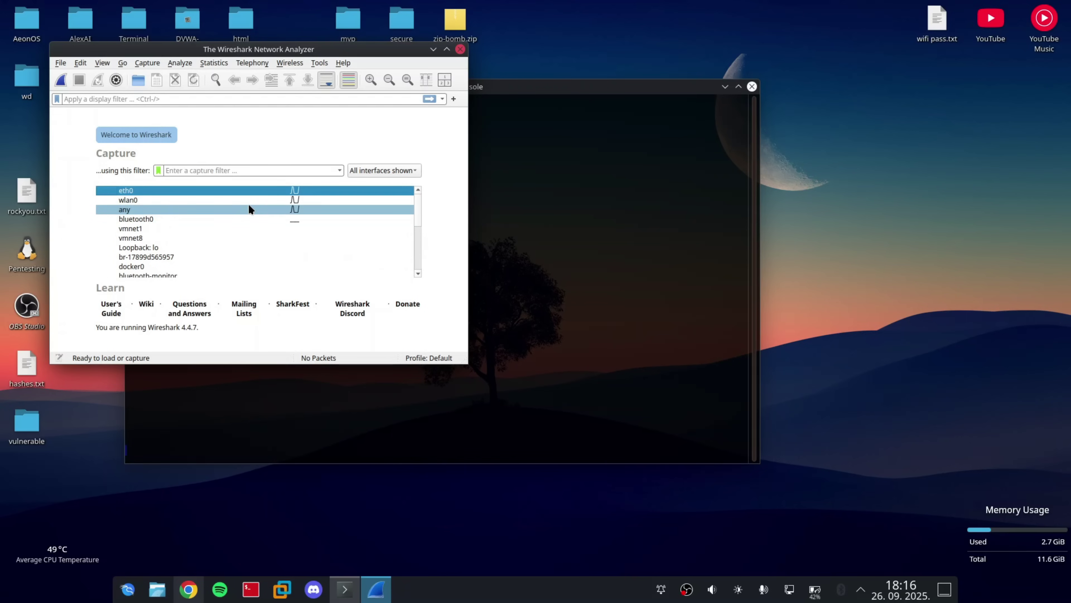
double_click(272, 200)
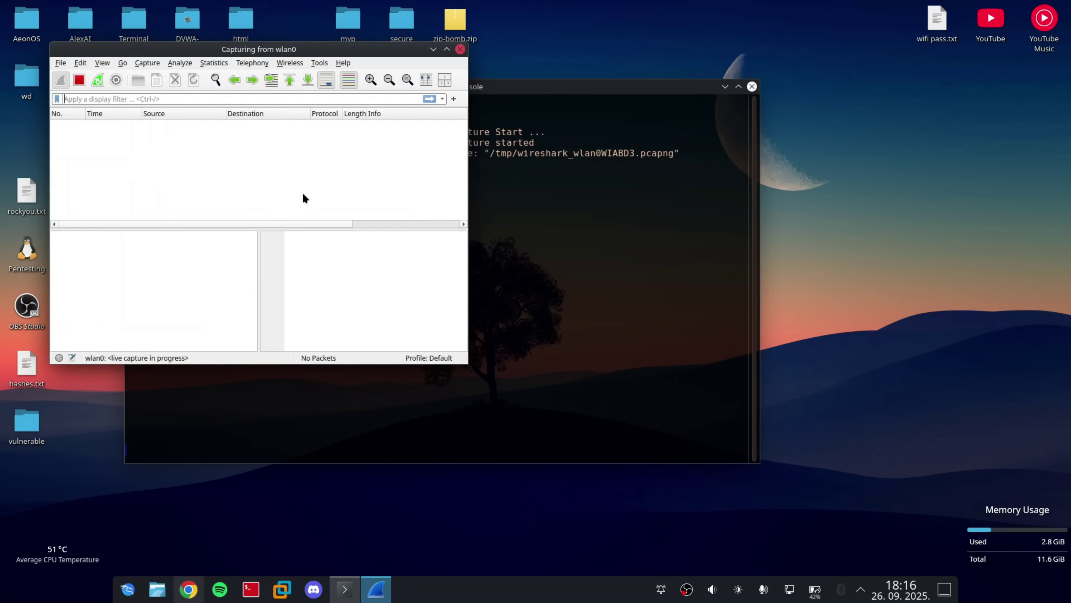
left_click(513, 168)
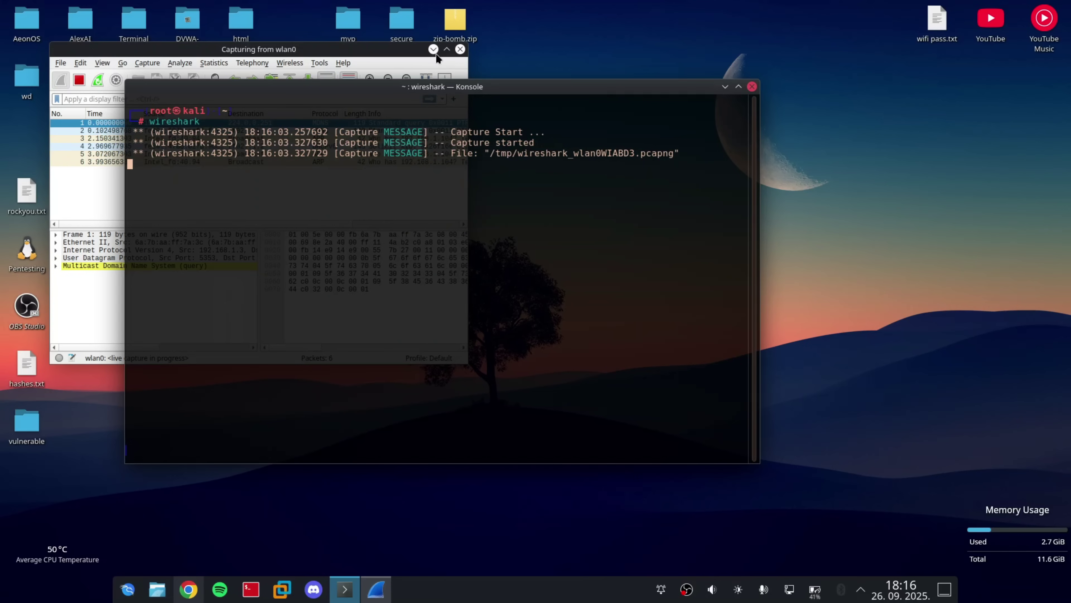
left_click(423, 54)
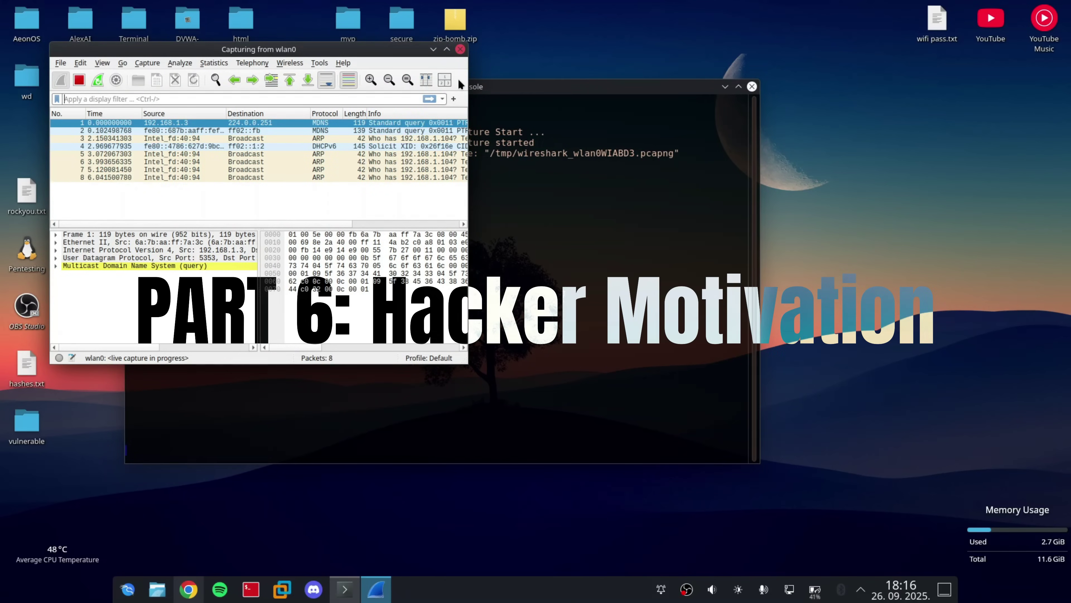
Launch Burp Suite from the launcher's Favorites and drag the Wireshark capture to the screen's right side.
key("super")
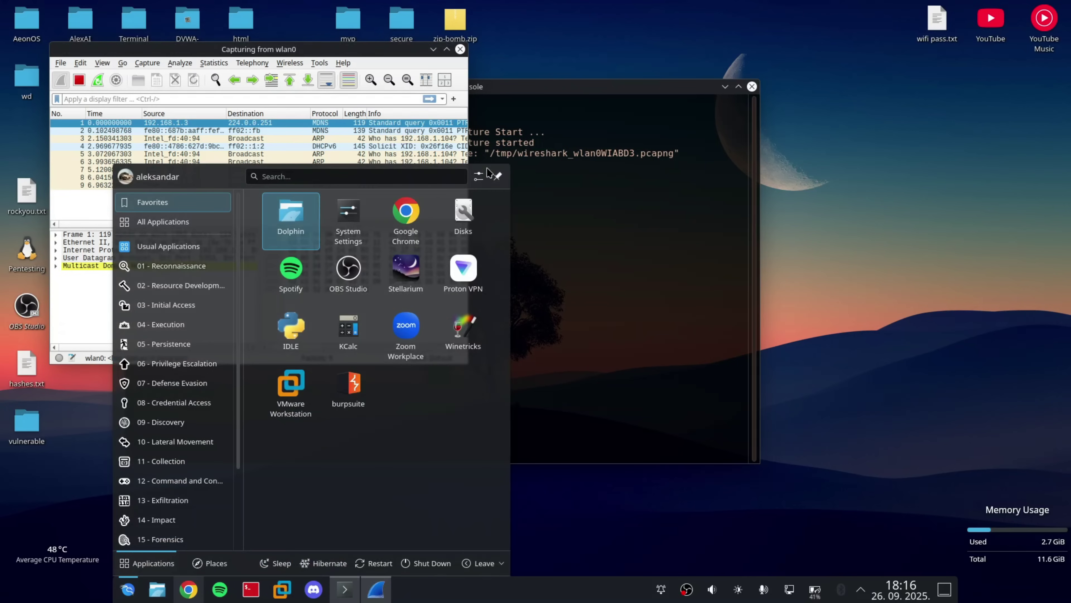
left_click(366, 376)
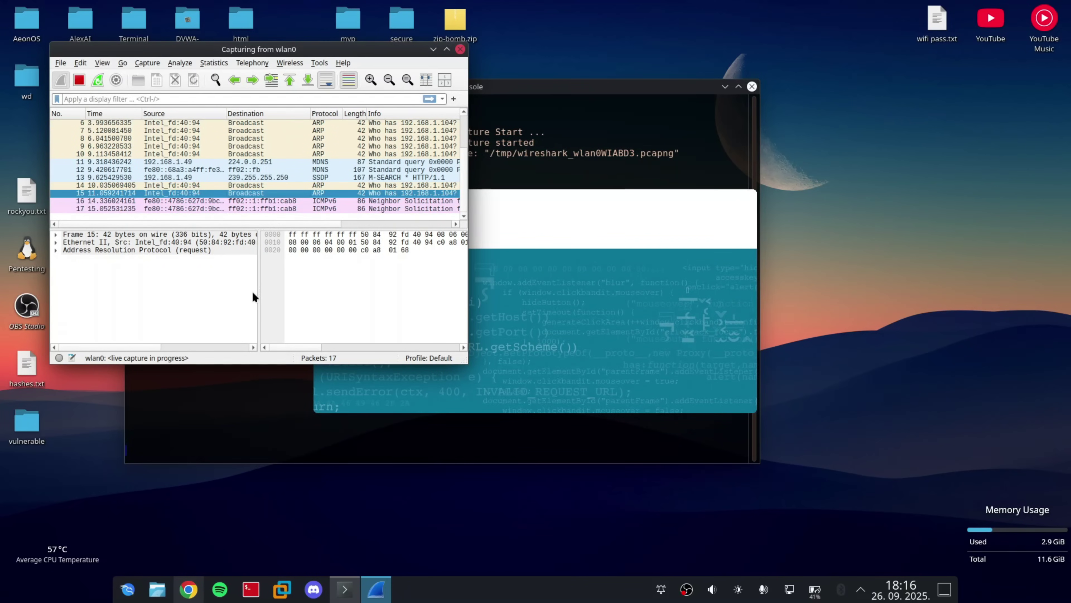
left_click_drag(277, 50, 826, 49)
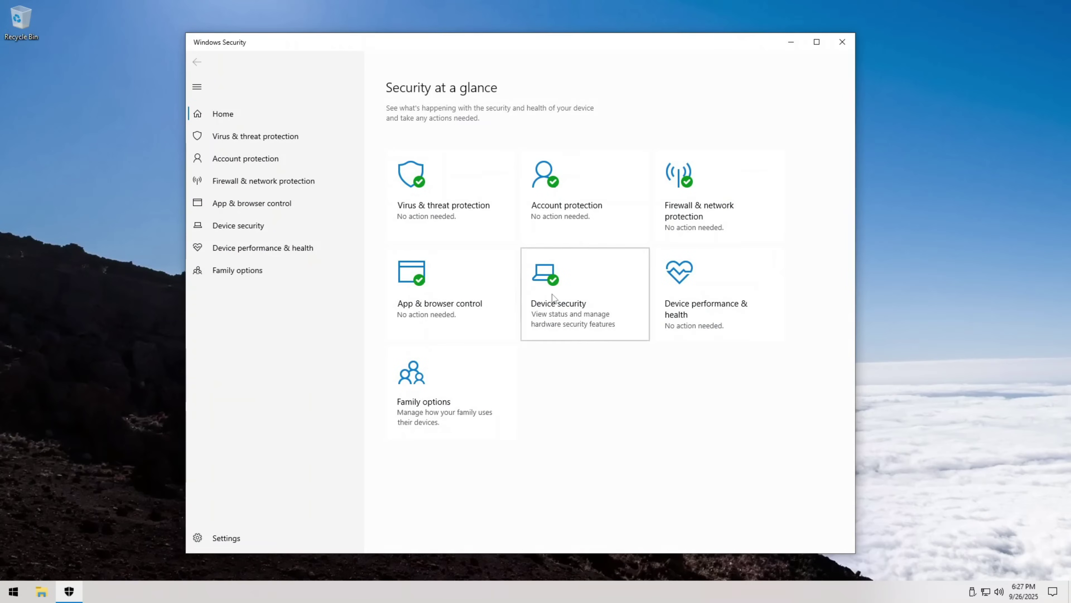
Check the Exploit protection system settings (DEP, ASLR) under App & browser control, then close Windows Security.
left_click(552, 294)
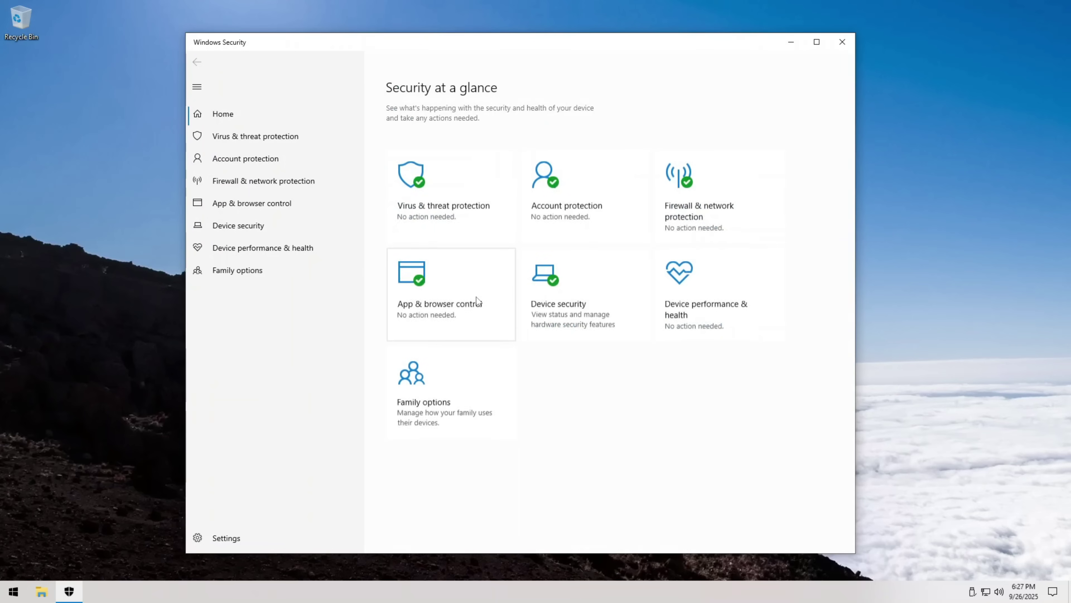
left_click(477, 296)
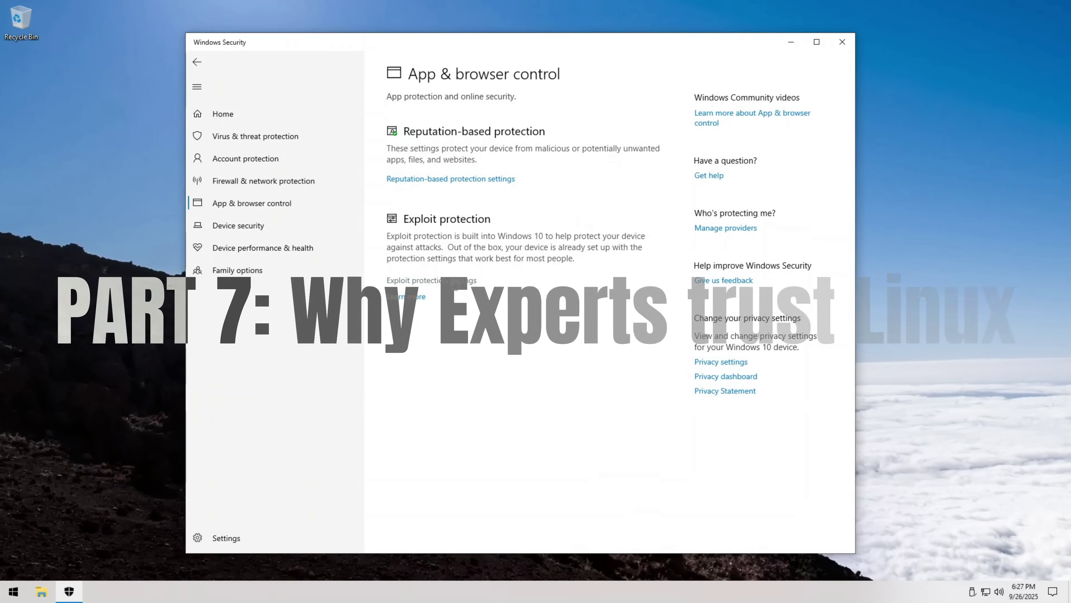
left_click(454, 279)
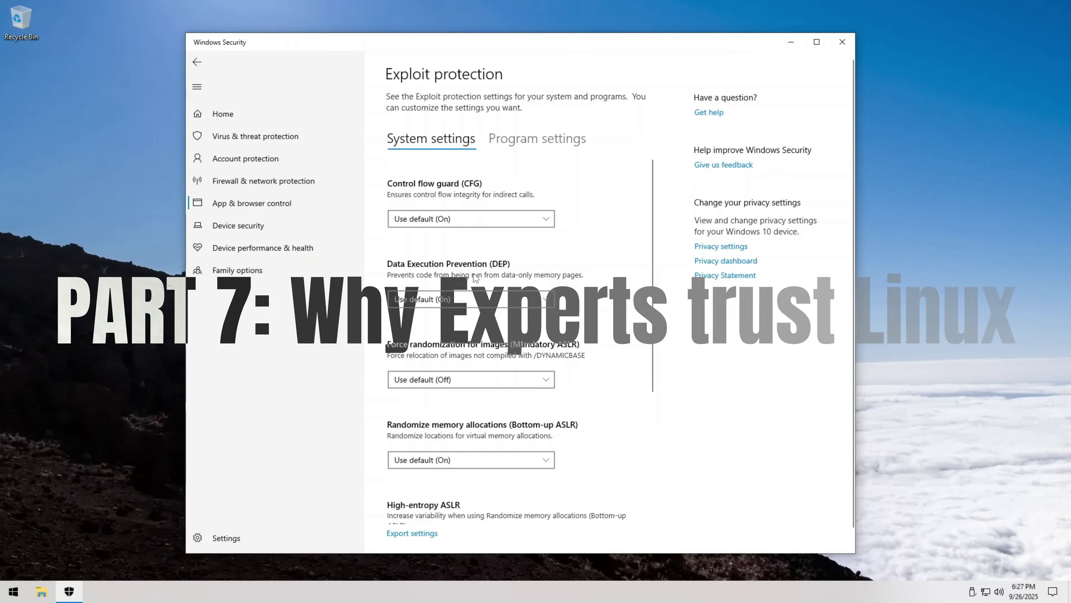
scroll(600, 249, "down", 3)
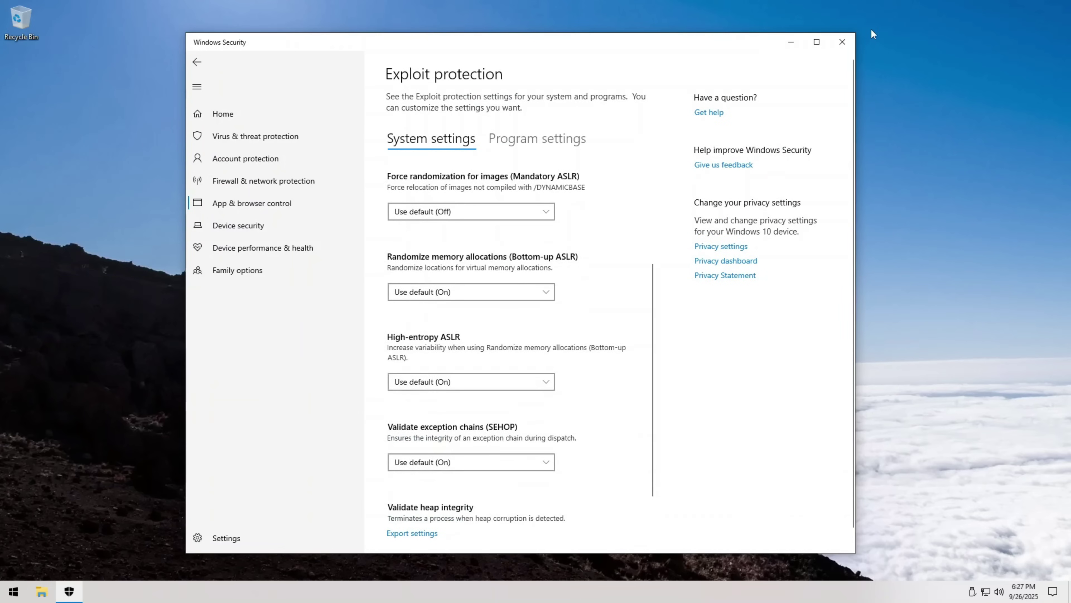
left_click(842, 42)
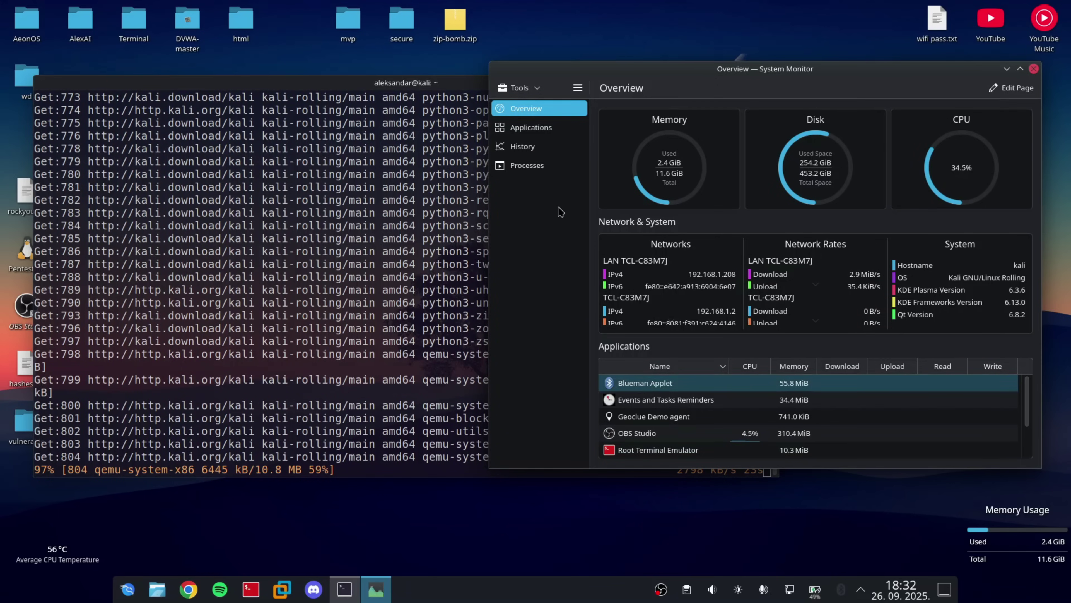
Browse System Monitor's Applications and Processes lists, then close it and bring up application search.
left_click(572, 133)
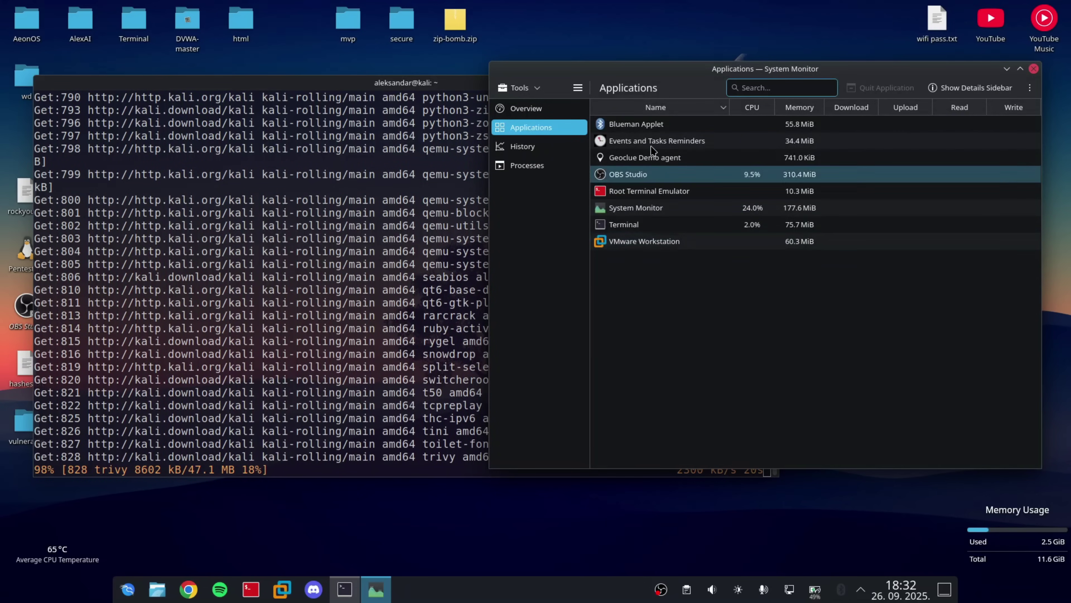
left_click(544, 166)
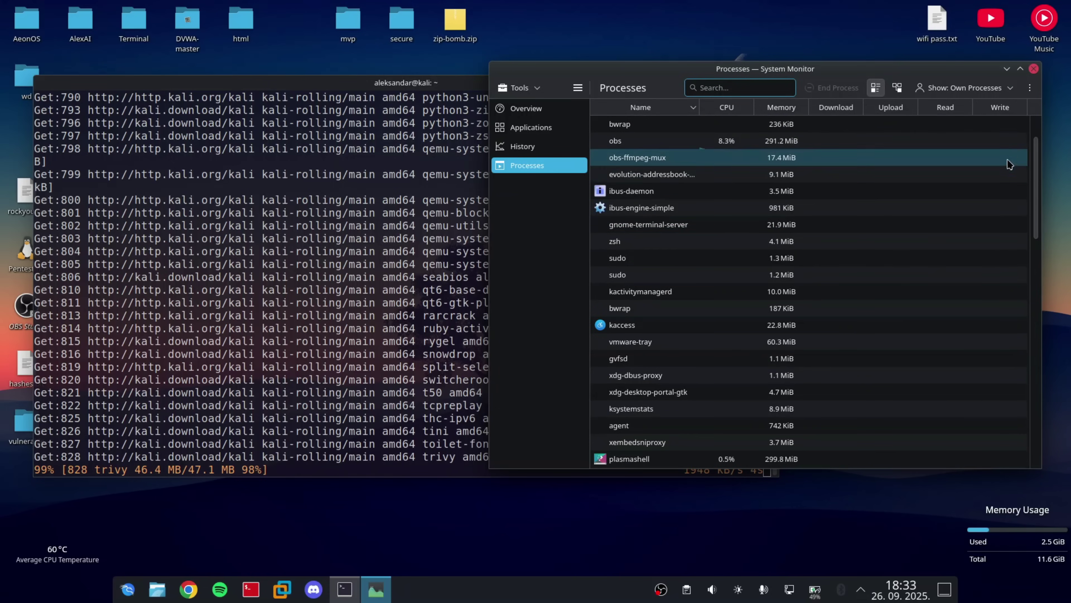
scroll(1042, 173, "down", 1)
left_click_drag(1043, 173, 1070, 72)
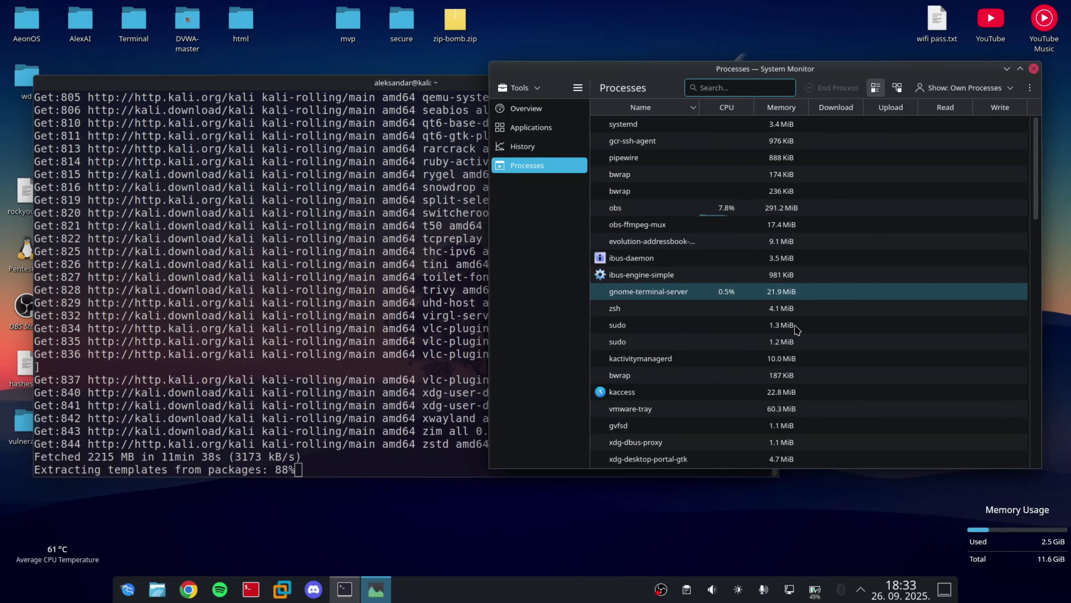
scroll(902, 237, "down", 3)
scroll(902, 236, "down", 3)
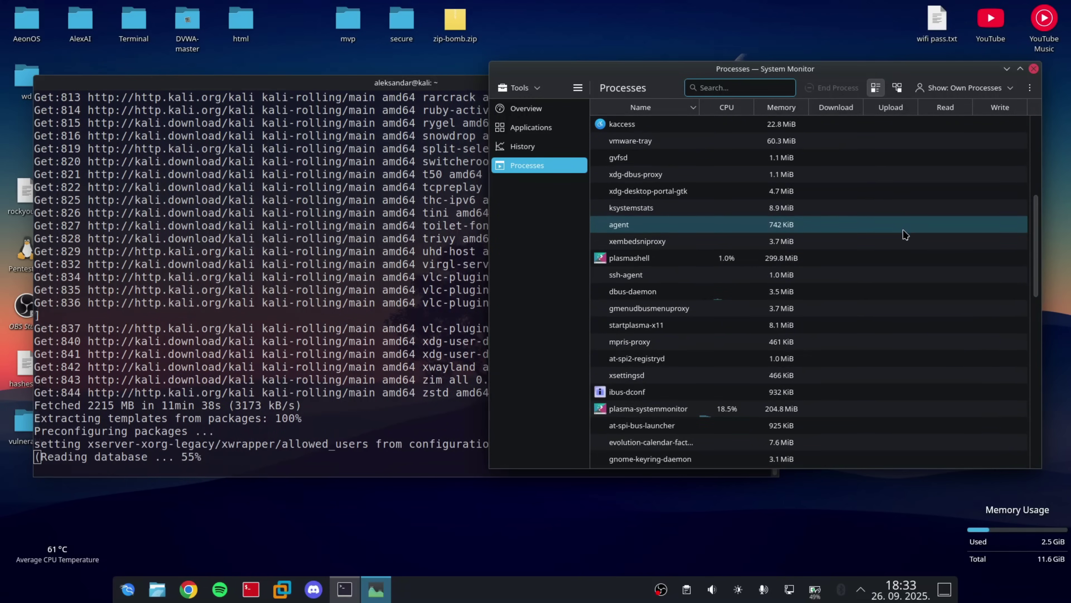
left_click(1034, 68)
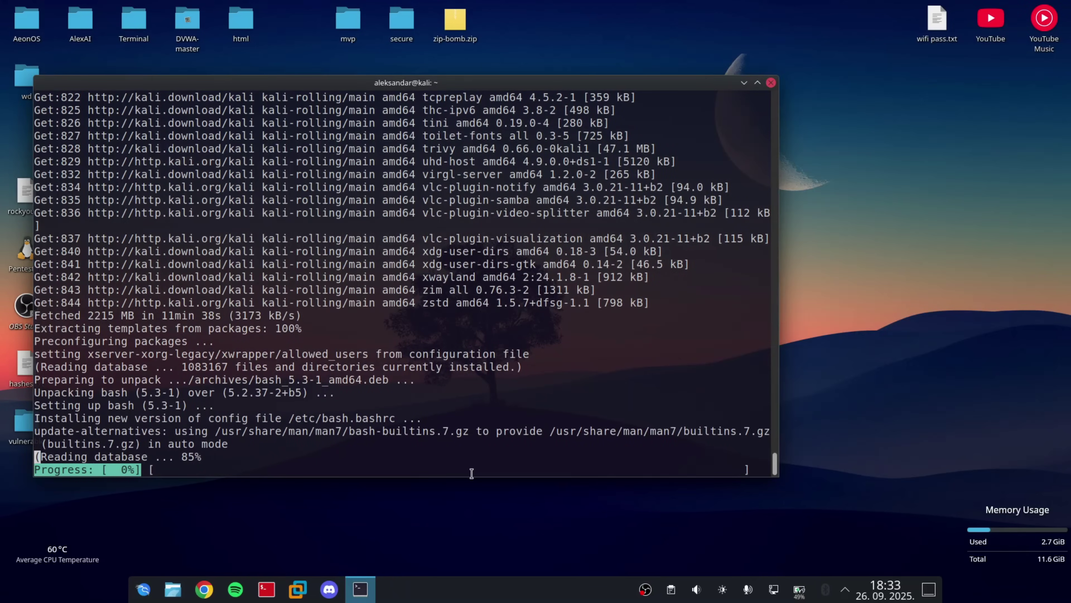
key("super")
Open a new Terminal, run 'ss -tuln', and minimise the window running the package upgrade.
type("ter")
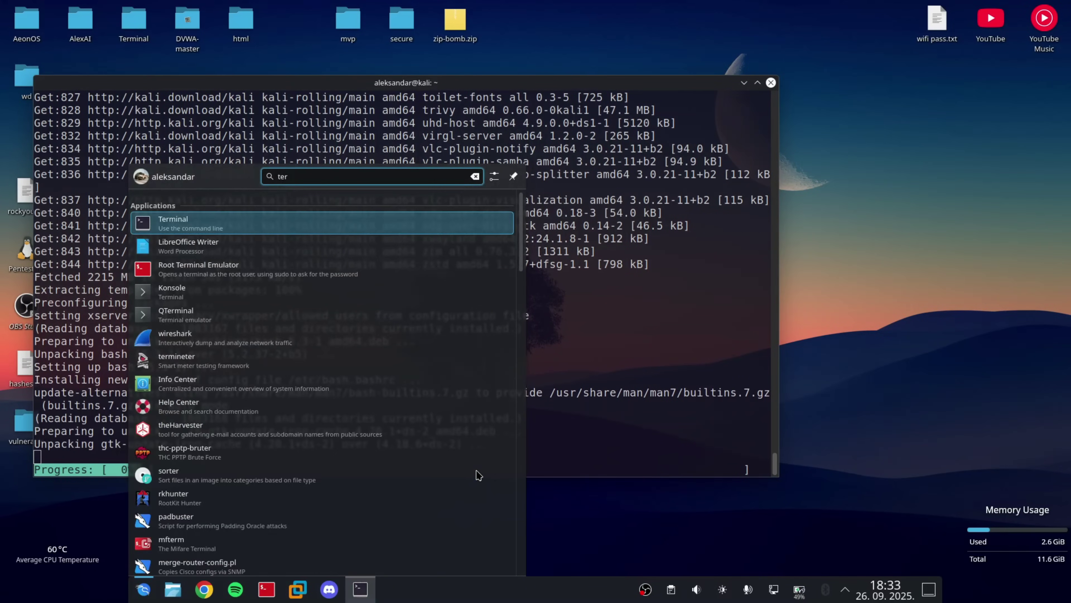
key("Return")
type("ss t")
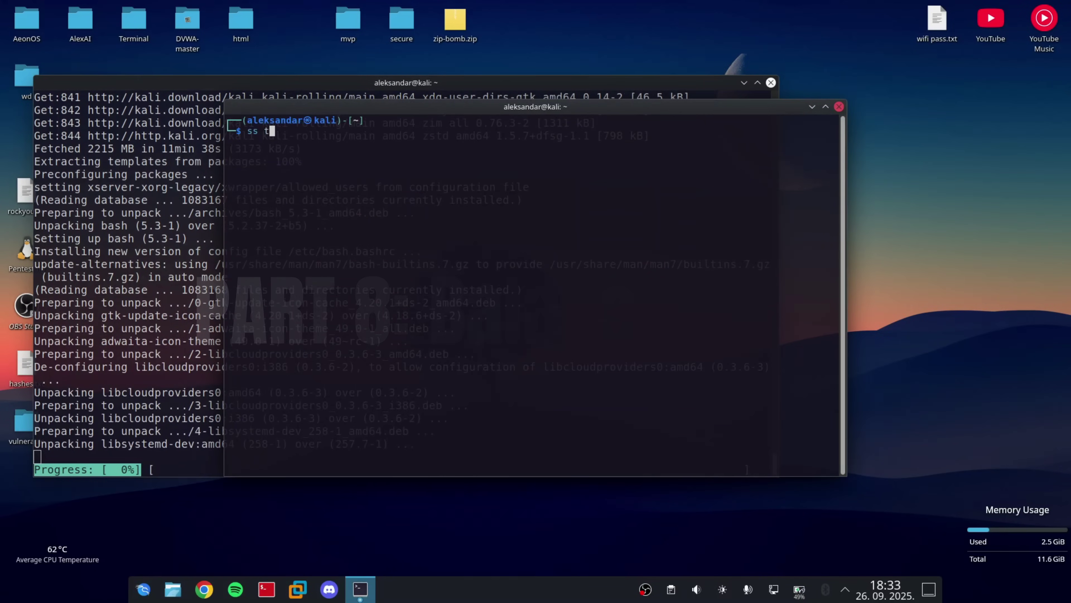
key("BackSpace")
type("-tuln")
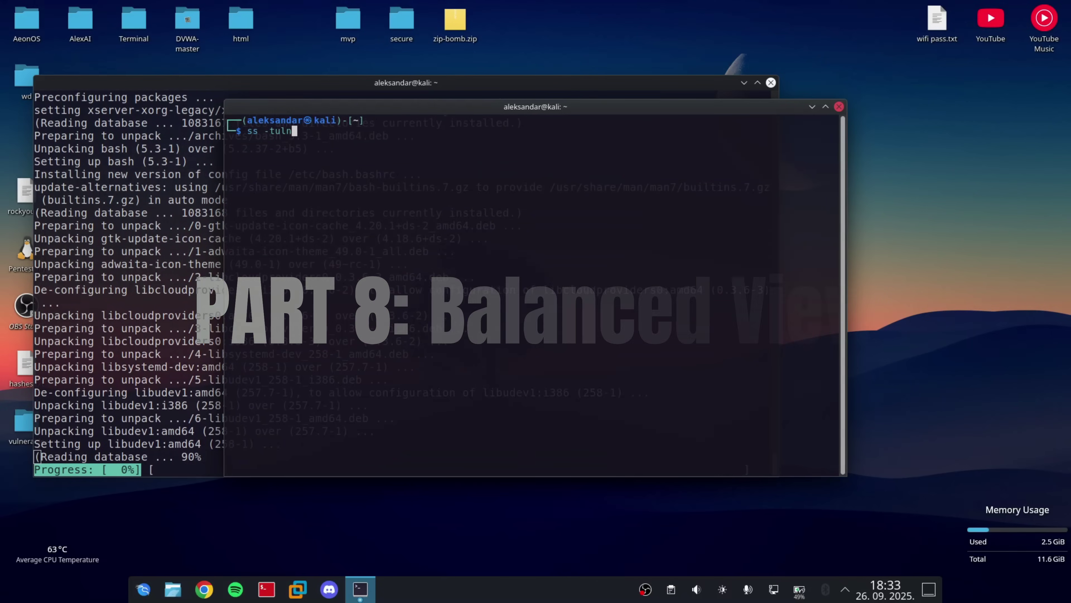
key("Return")
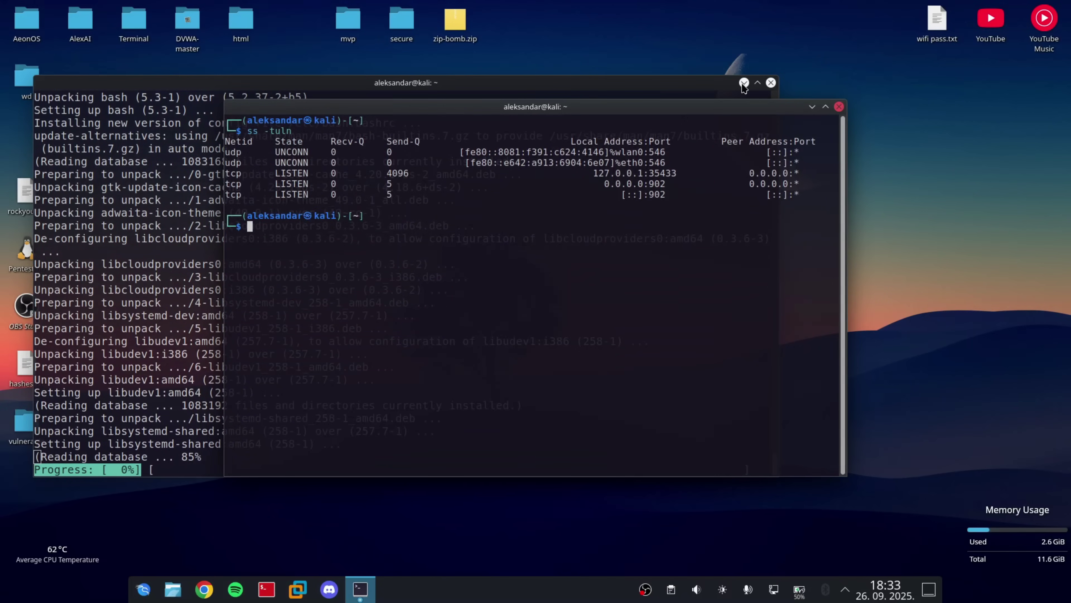
left_click(743, 83)
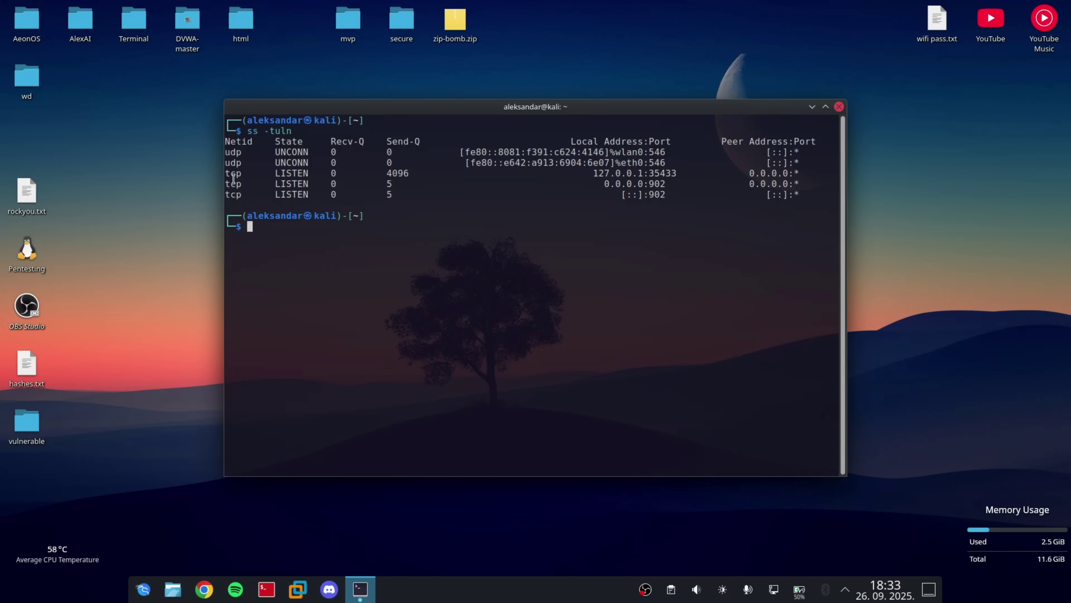
Select listening port 35433 in the output and search the web for it.
left_click_drag(226, 173, 779, 194)
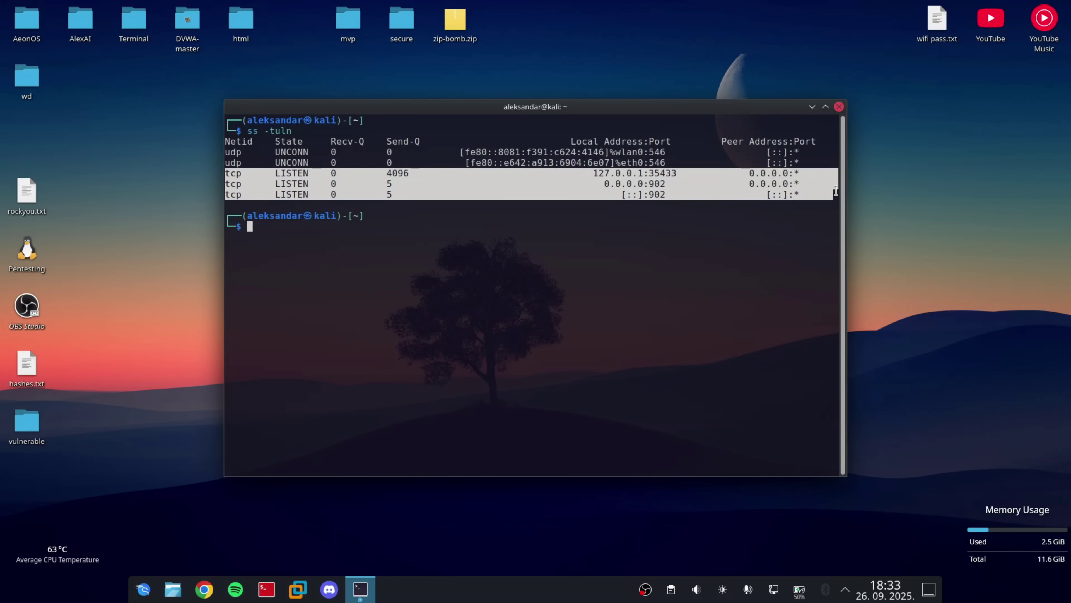
left_click(659, 174)
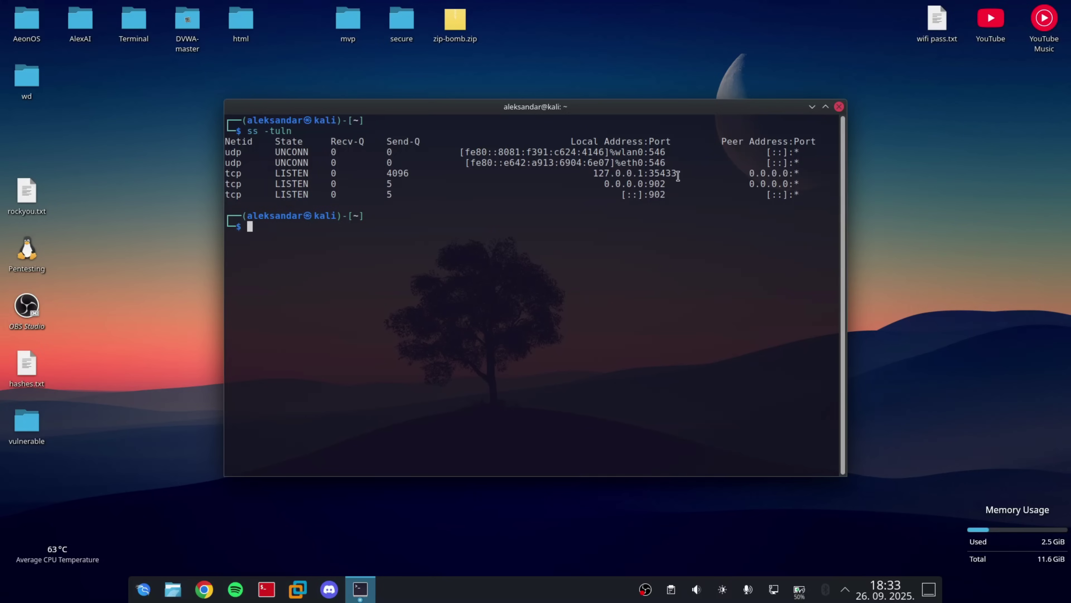
right_click(649, 177)
left_click(679, 199)
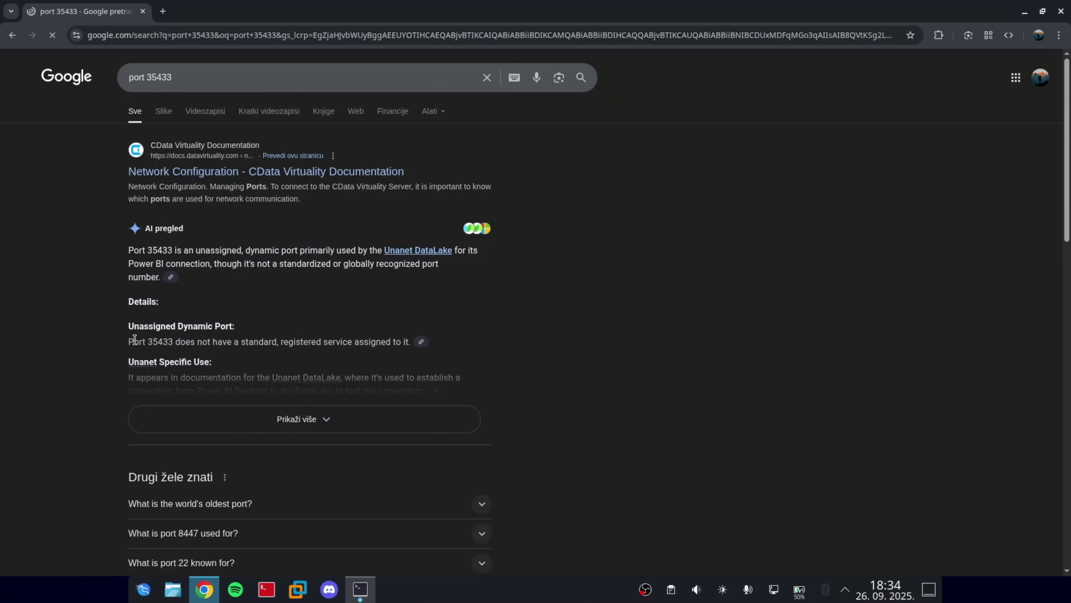
Copy port 902 from the ss -tuln listing and search Google for 'port 902'.
scroll(152, 335, "down", 2)
scroll(599, 300, "down", 6)
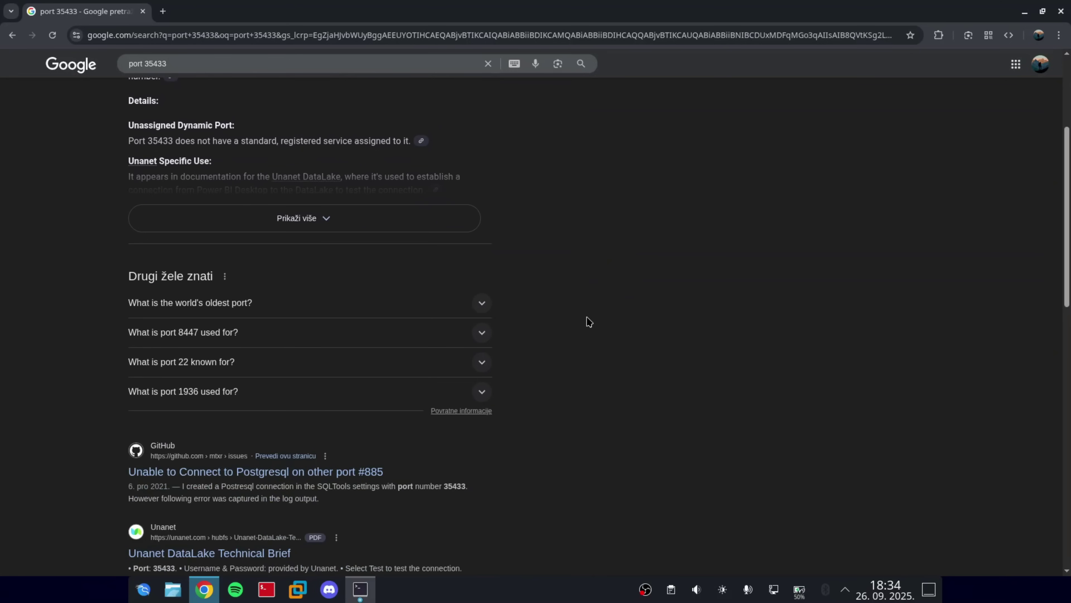
scroll(607, 384, "down", 2)
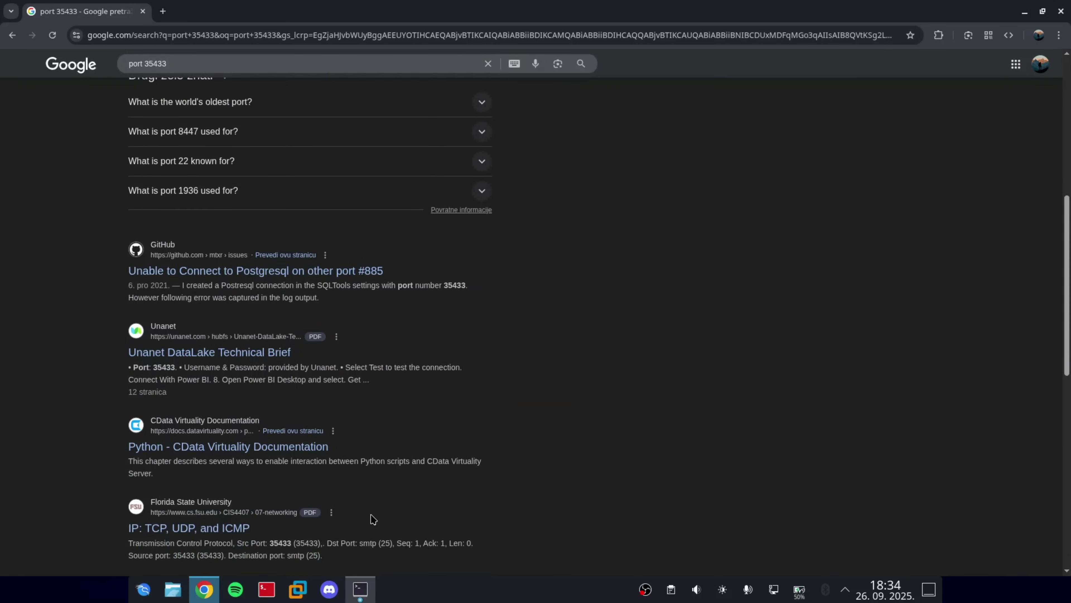
left_click(360, 589)
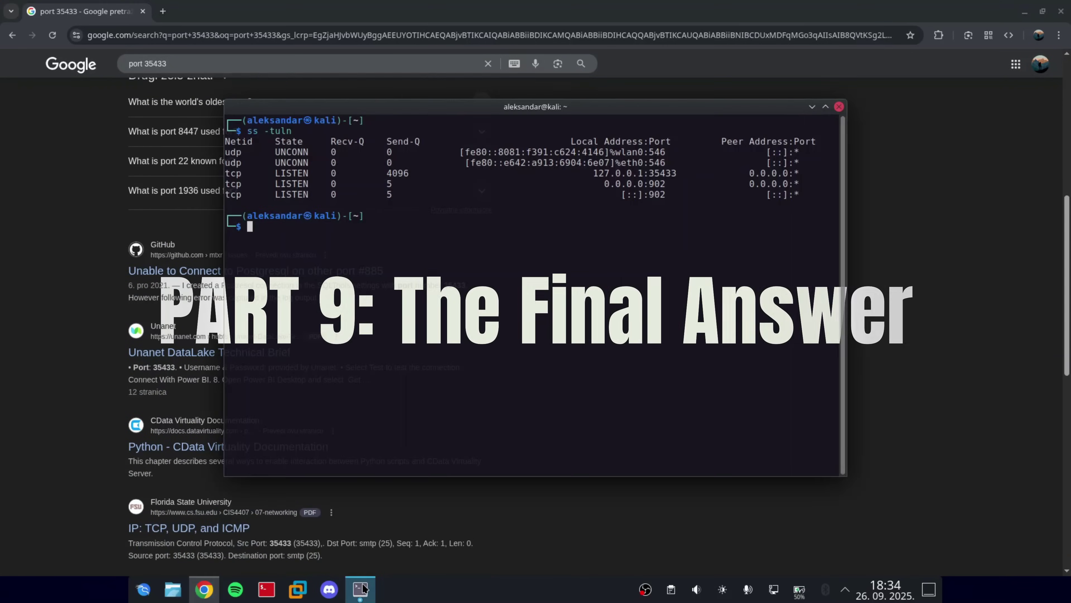
double_click(661, 183)
right_click(660, 183)
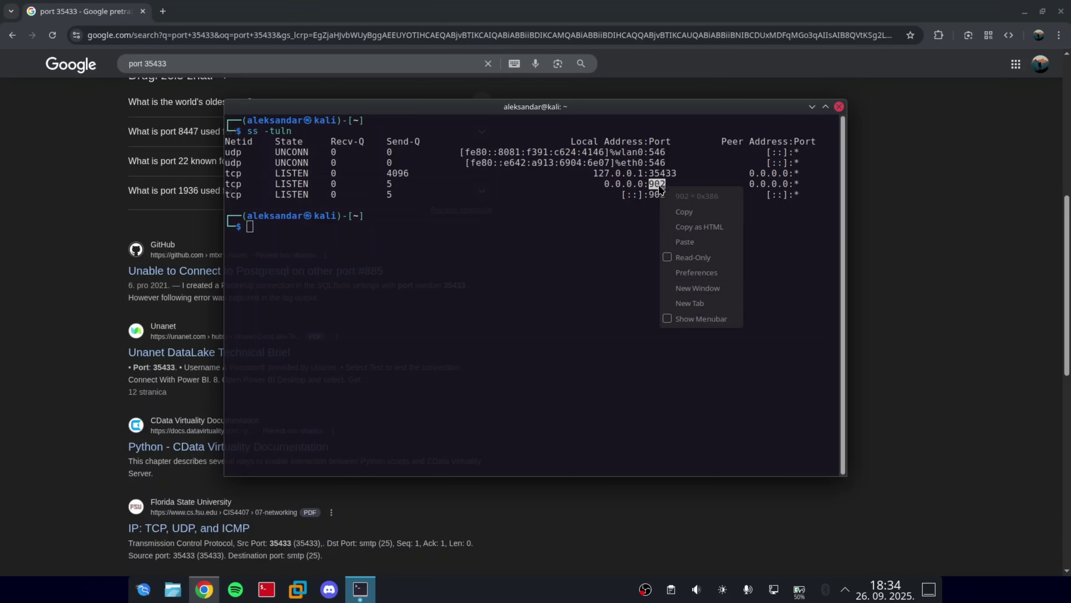
left_click(682, 205)
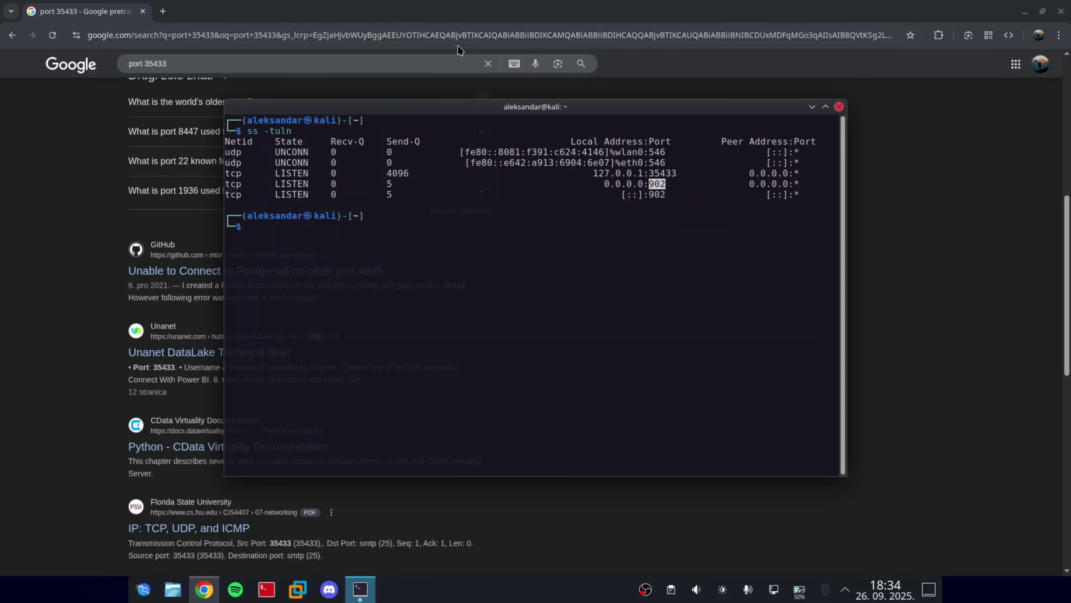
left_click(424, 63)
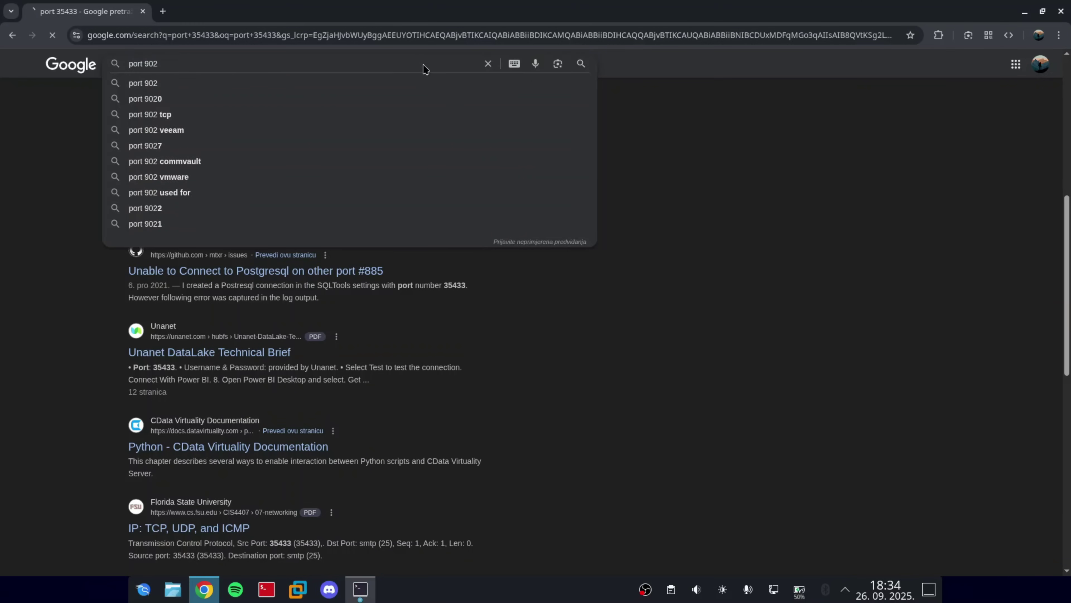
key("Return")
Run 'iptables -L' and scroll through the listed firewall chains and rules.
type("pt")
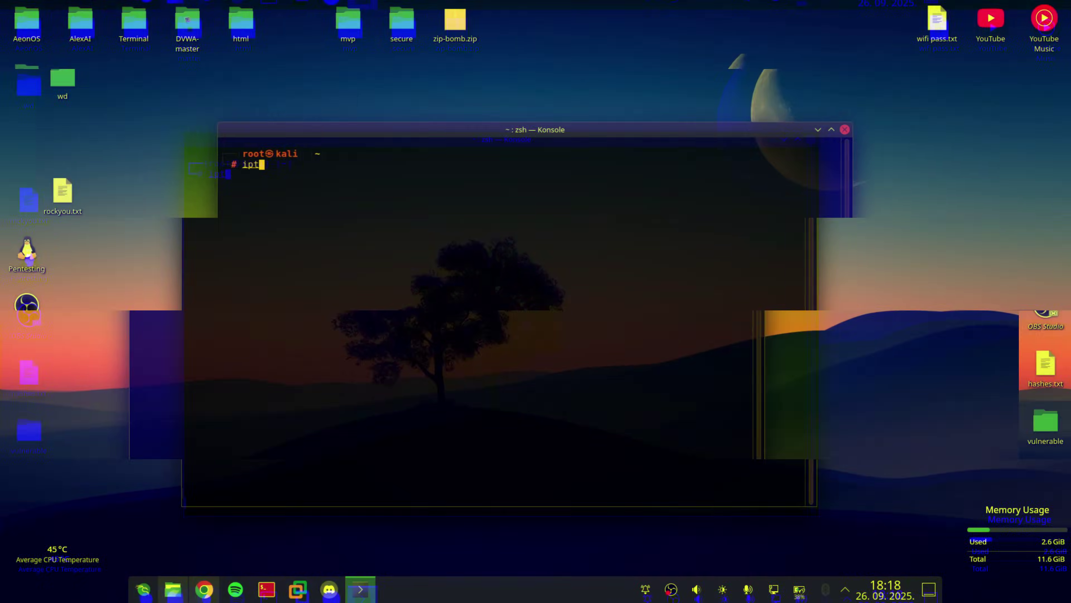
type("ables -L")
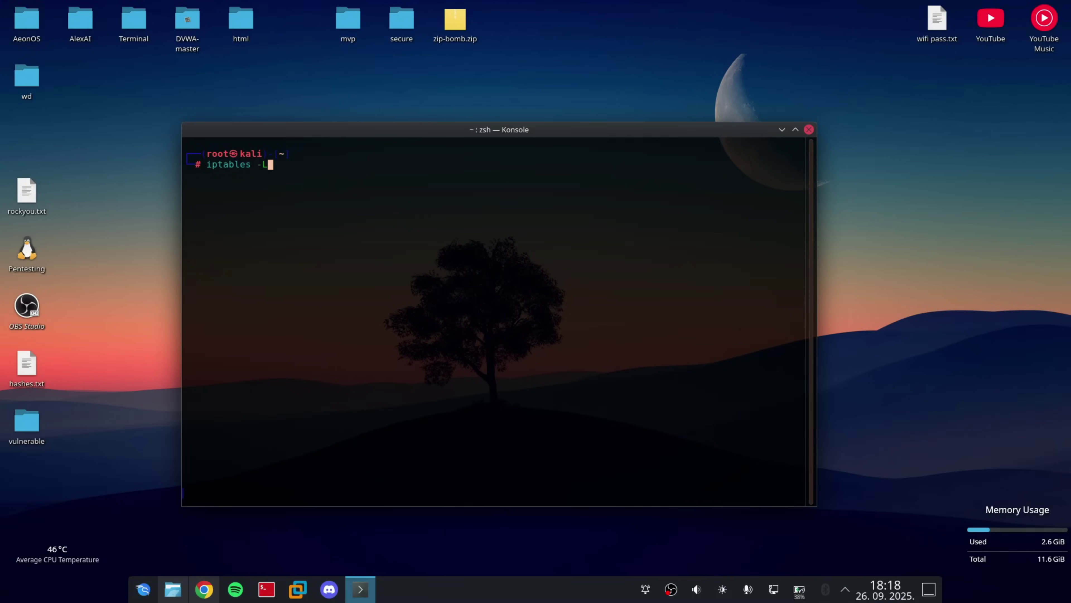
key("Return")
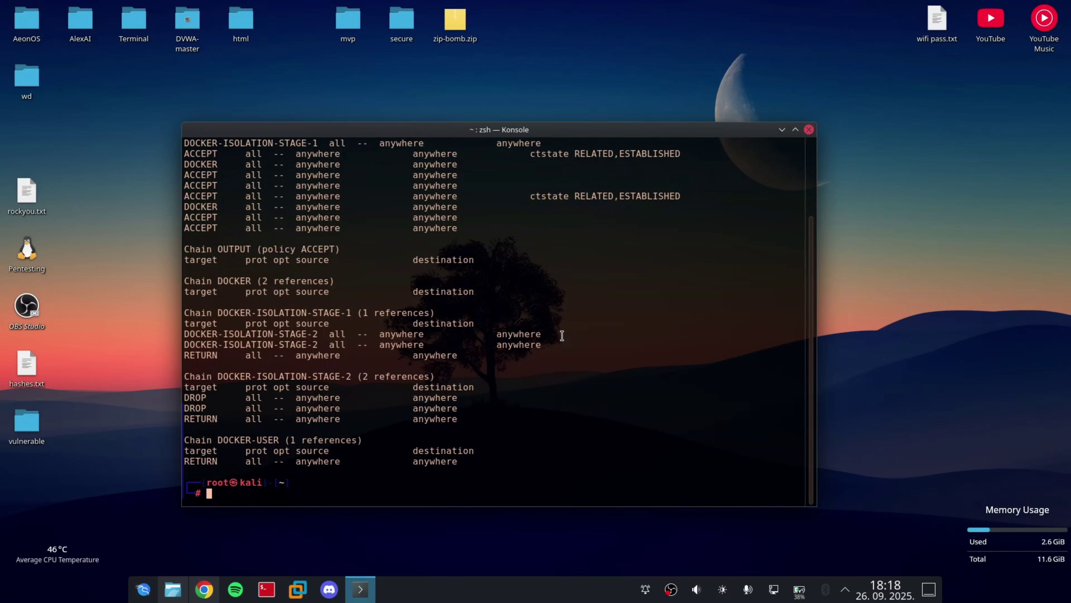
scroll(219, 406, "up", 2)
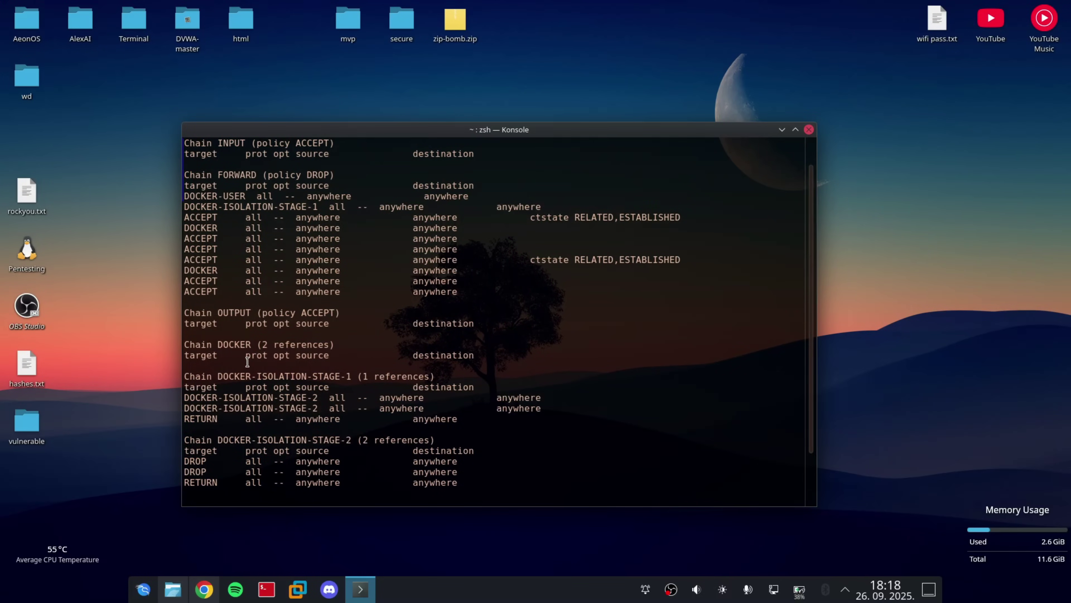
scroll(387, 335, "up", 1)
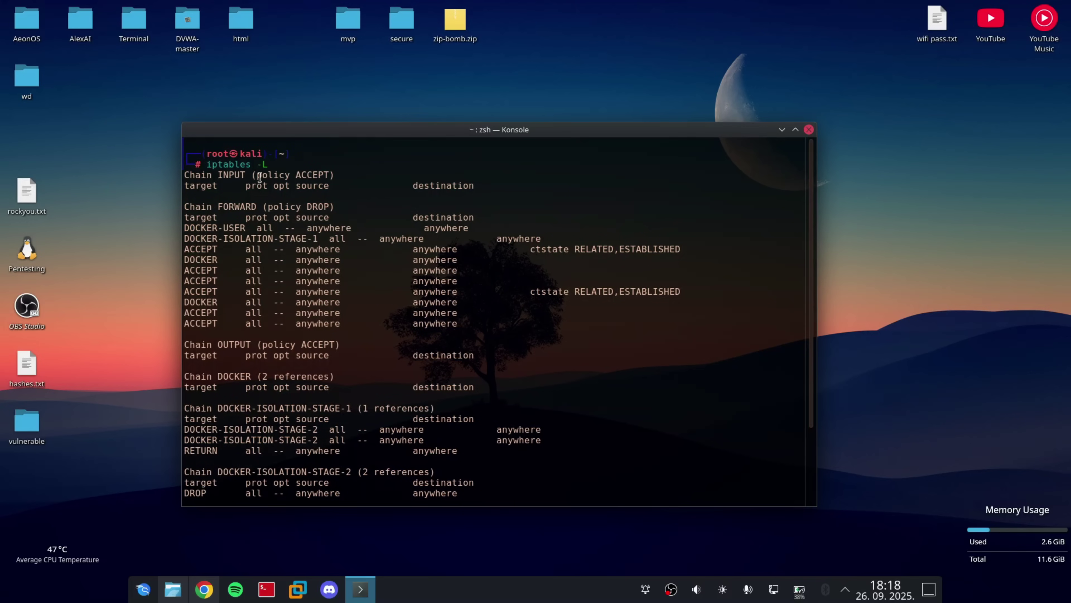
scroll(522, 256, "down", 1)
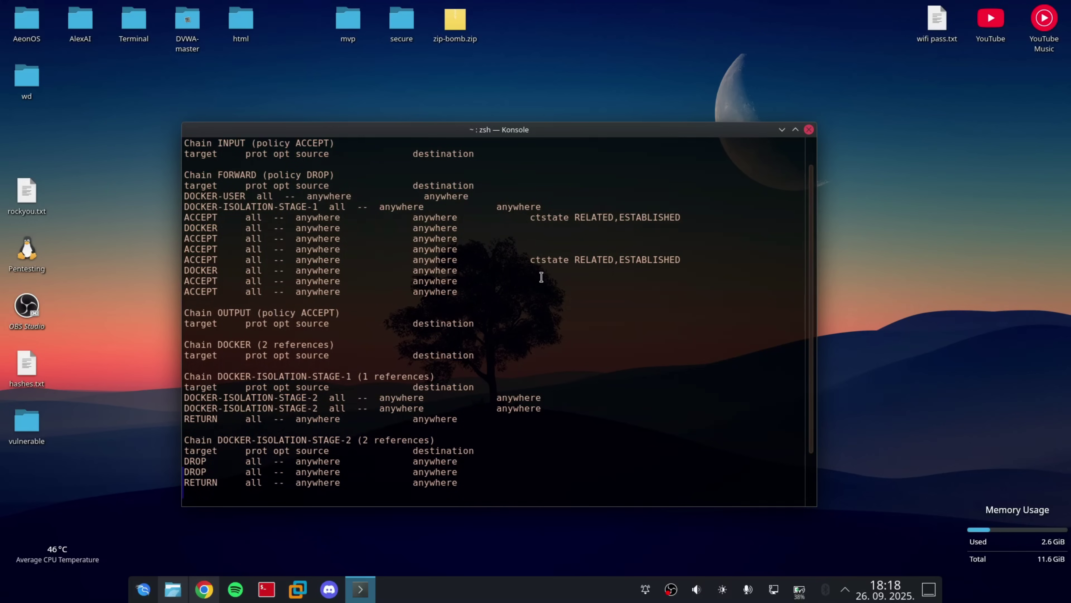
scroll(541, 277, "down", 1)
scroll(464, 319, "down", 1)
scroll(491, 280, "up", 1)
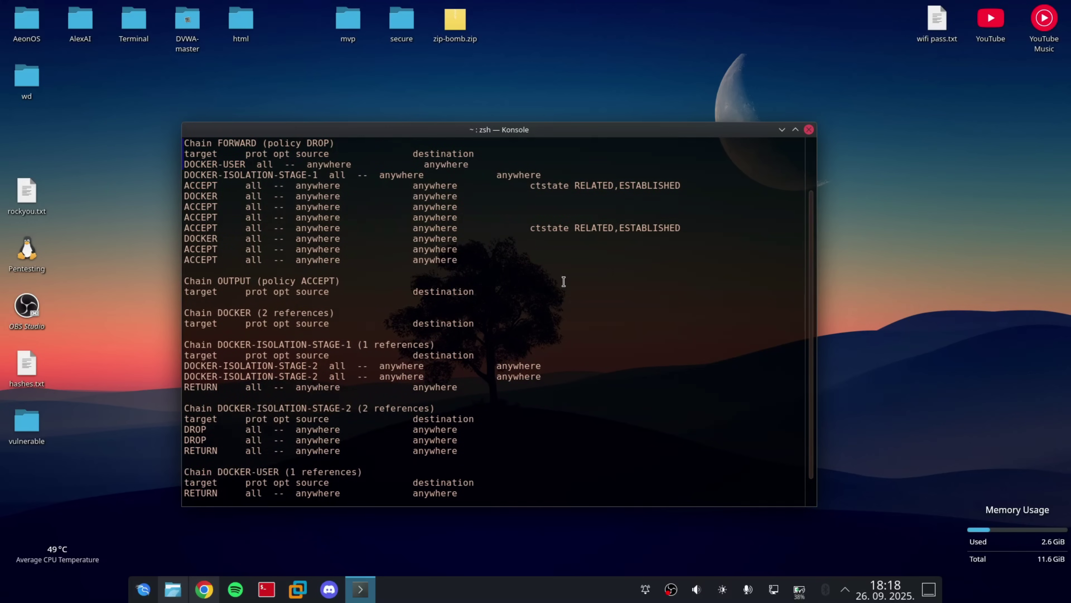
scroll(565, 318, "down", 1)
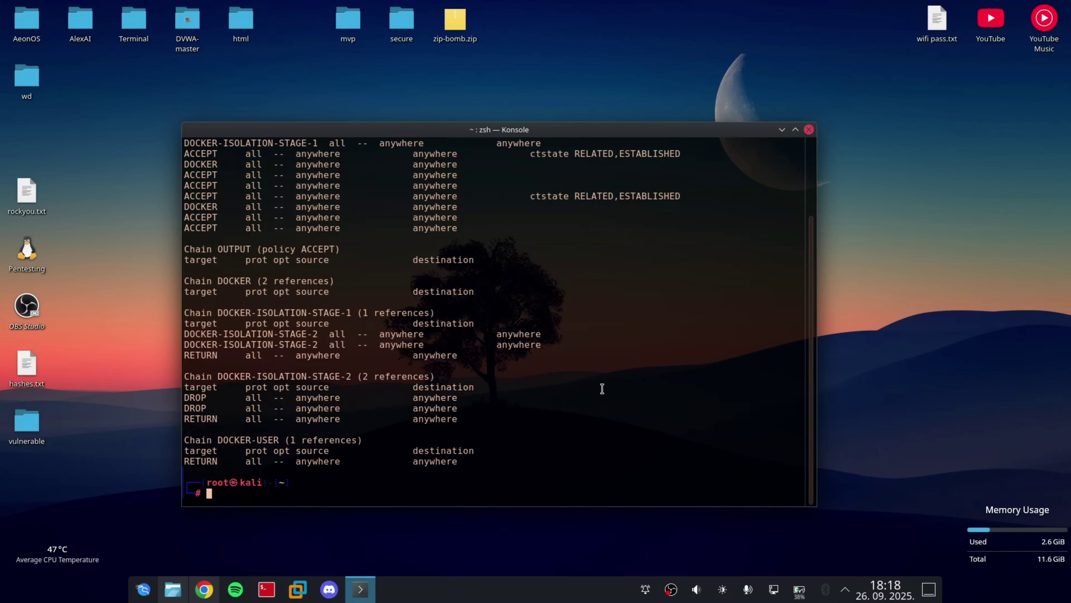
scroll(496, 416, "up", 1)
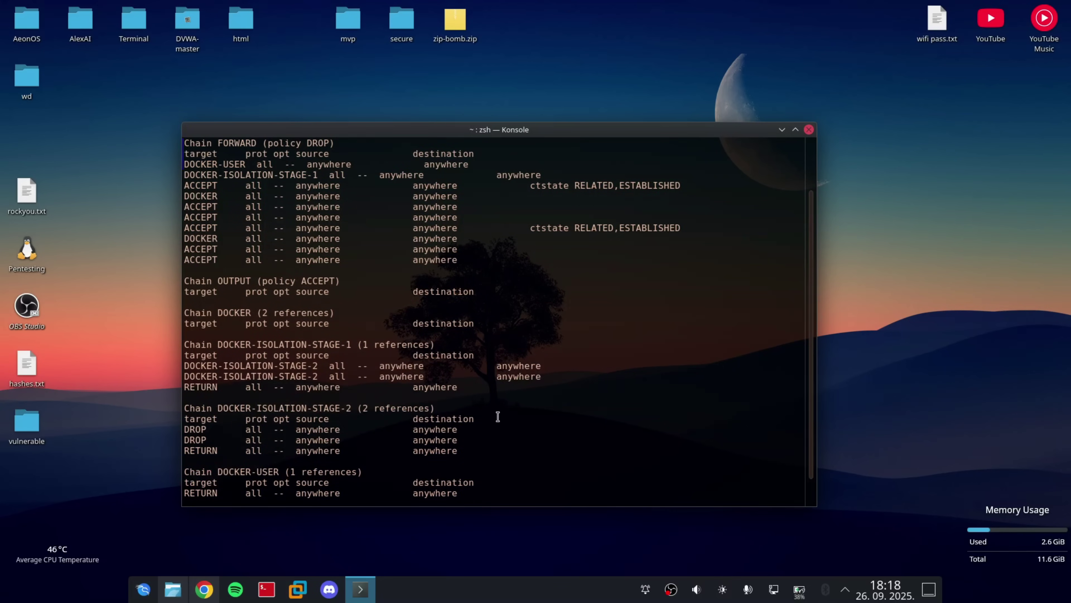
scroll(331, 368, "down", 1)
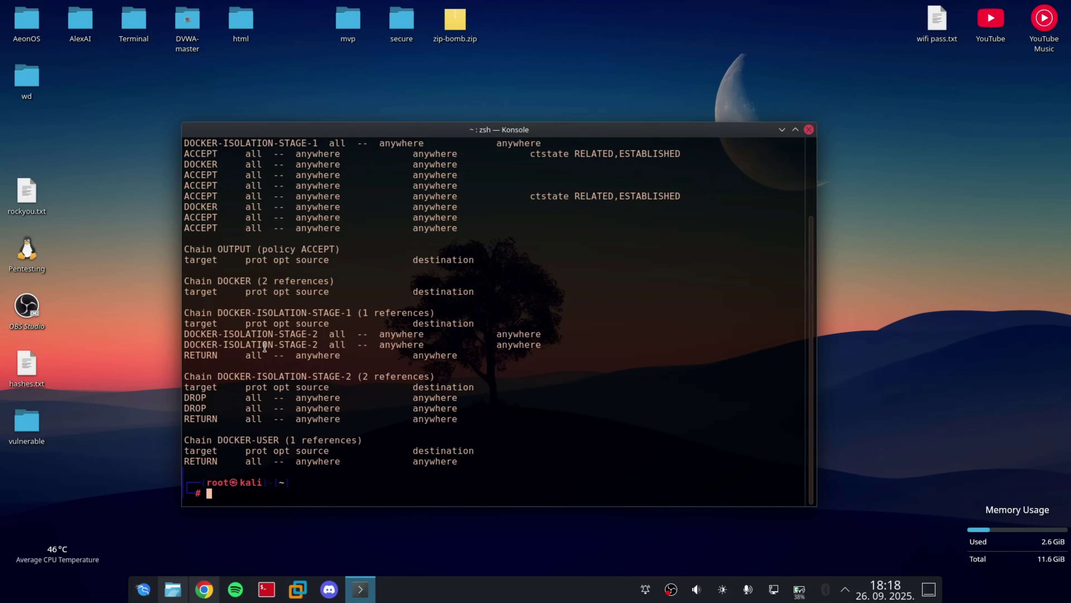
Clear the screen and run 'ufw', confirming it is not installed.
type("clear")
key("Return")
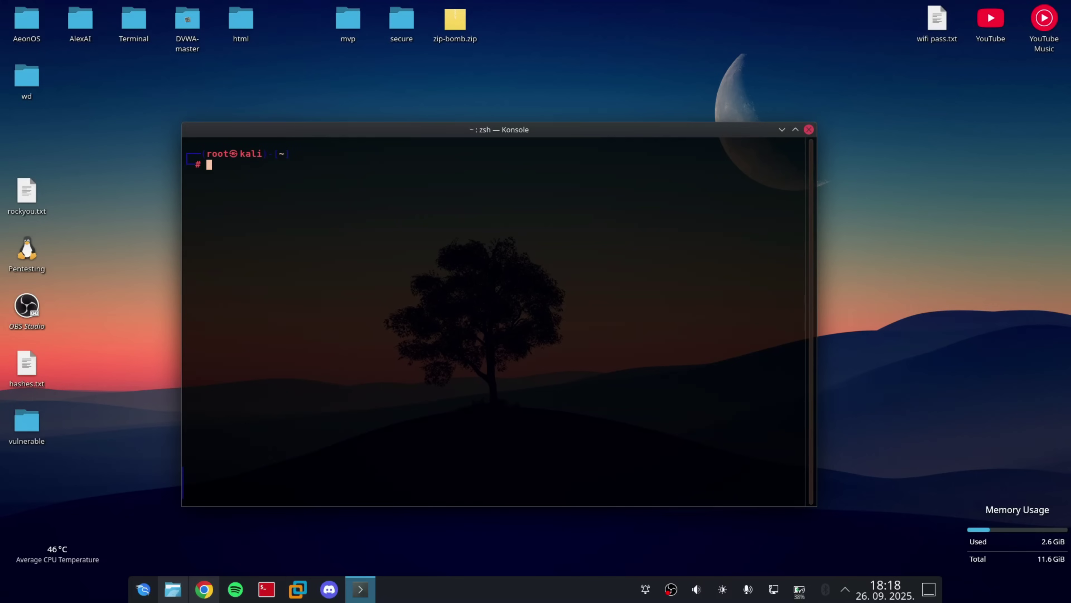
type("z")
key("BackSpace")
type("ufw")
key("Tab")
key("Return")
type("u")
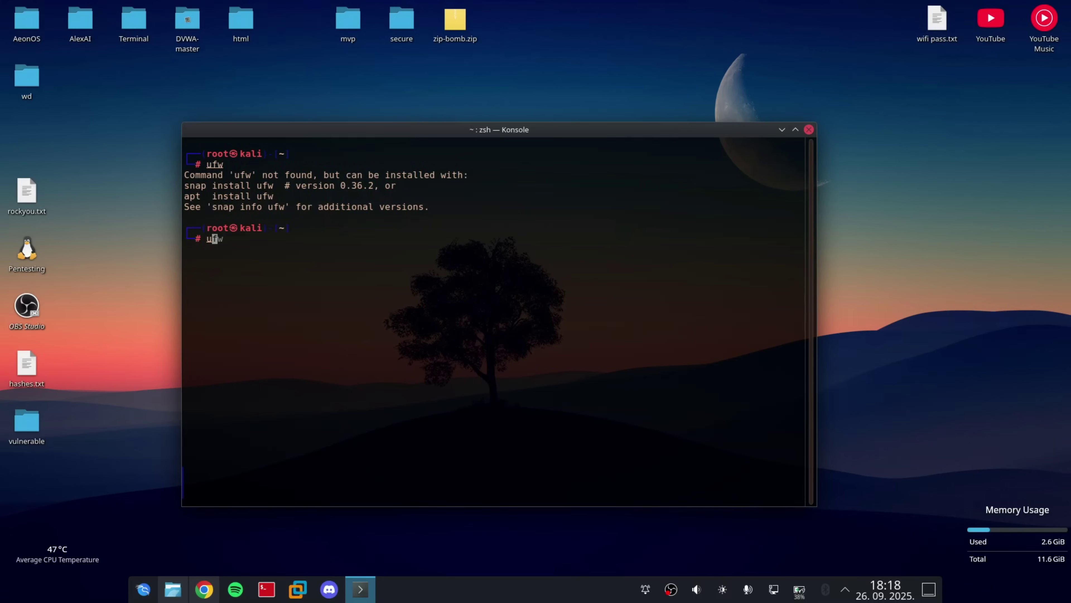
key("BackSpace")
type("uf")
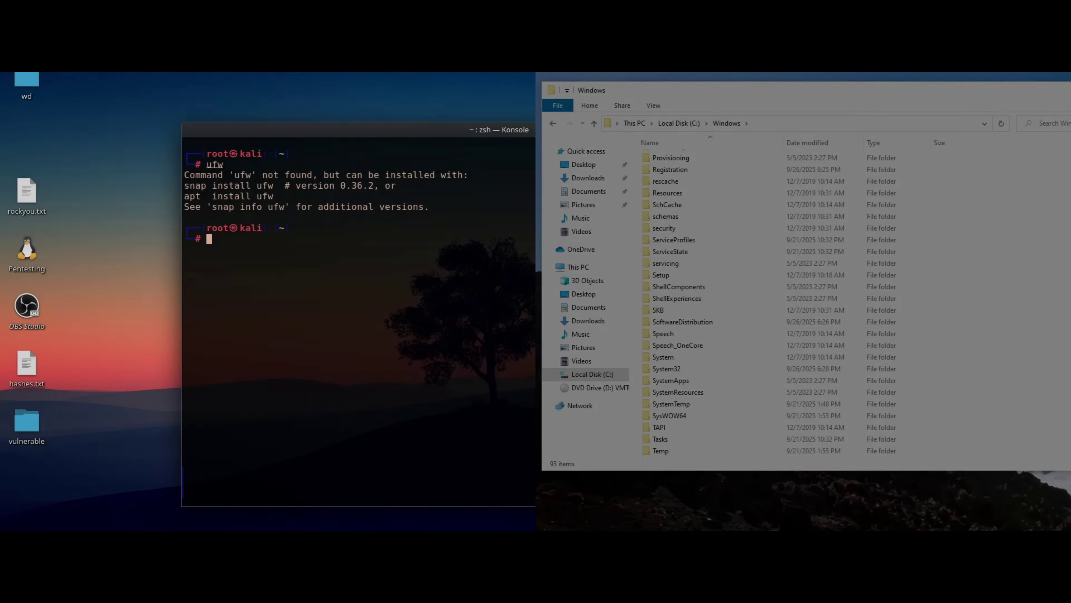
Run the misspelled 'snap install uwf', which fails with a not-found error.
type("ana")
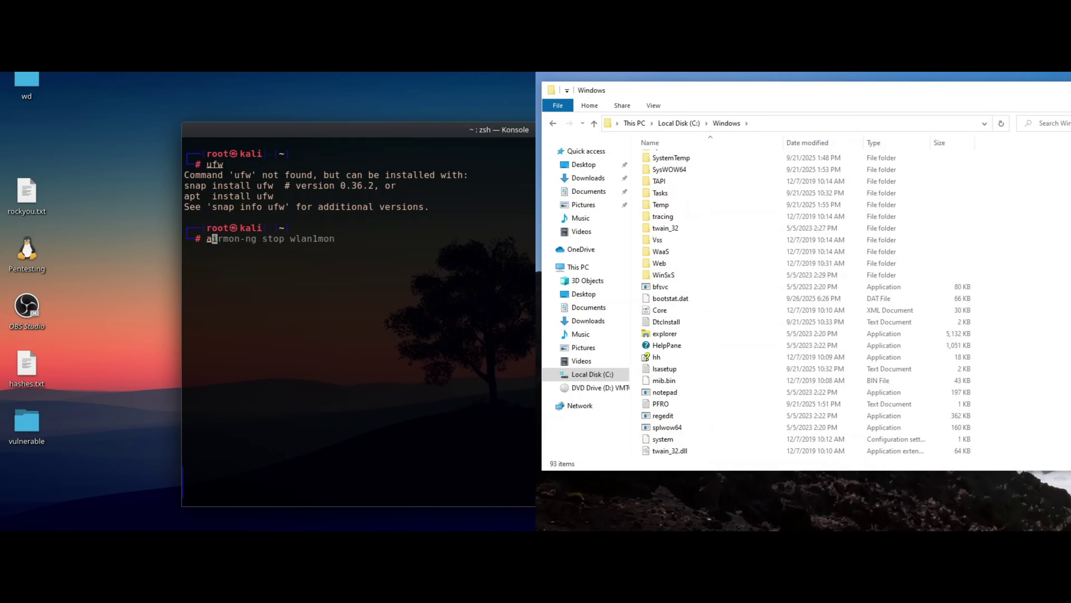
type("p insta")
scroll(694, 211, "up", 3)
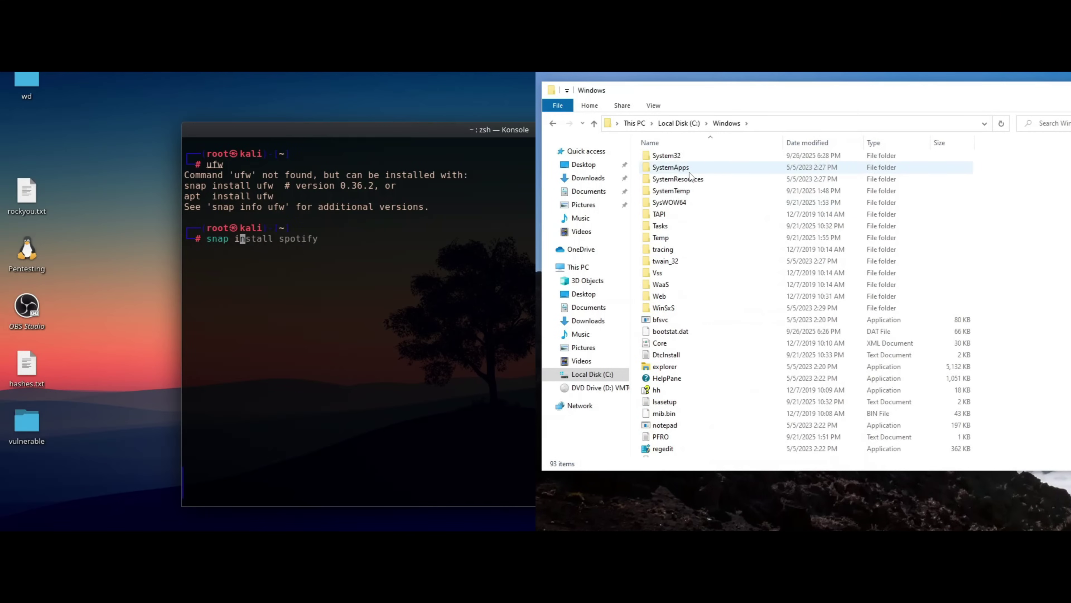
double_click(696, 225)
type("ll uwf")
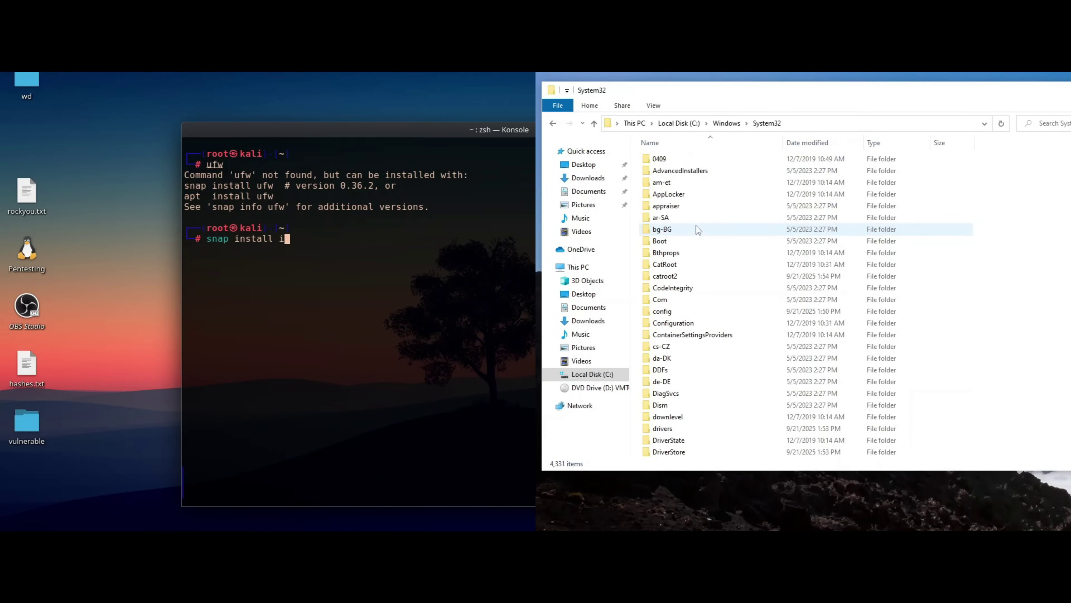
key("Return")
Run 'snap install ufw' so the core snap begins downloading from stable.
scroll(801, 304, "down", 18)
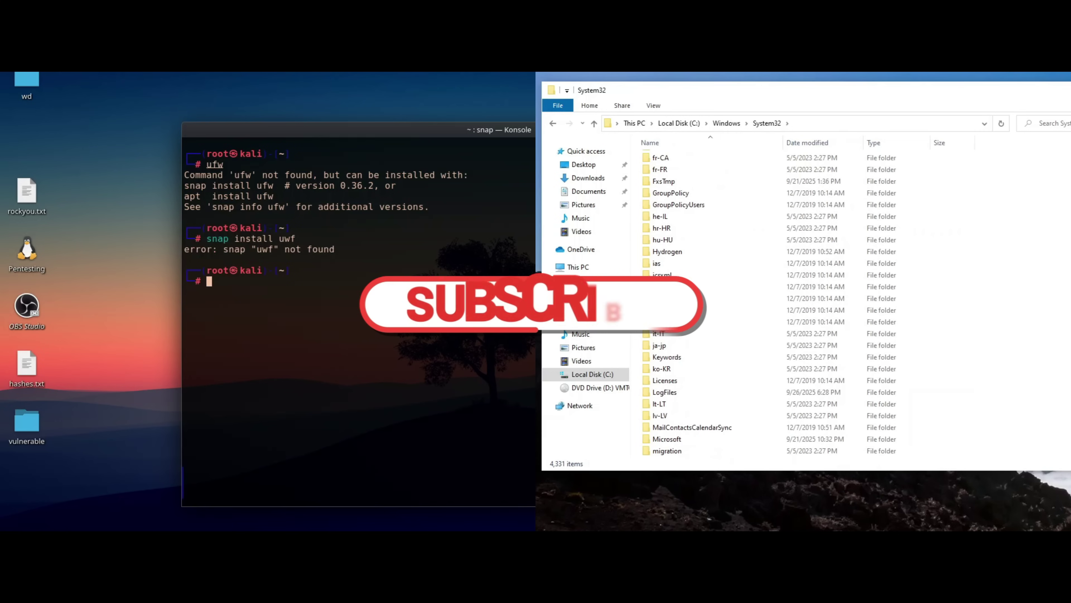
type("snap install")
scroll(801, 304, "down", 20)
type("ufw")
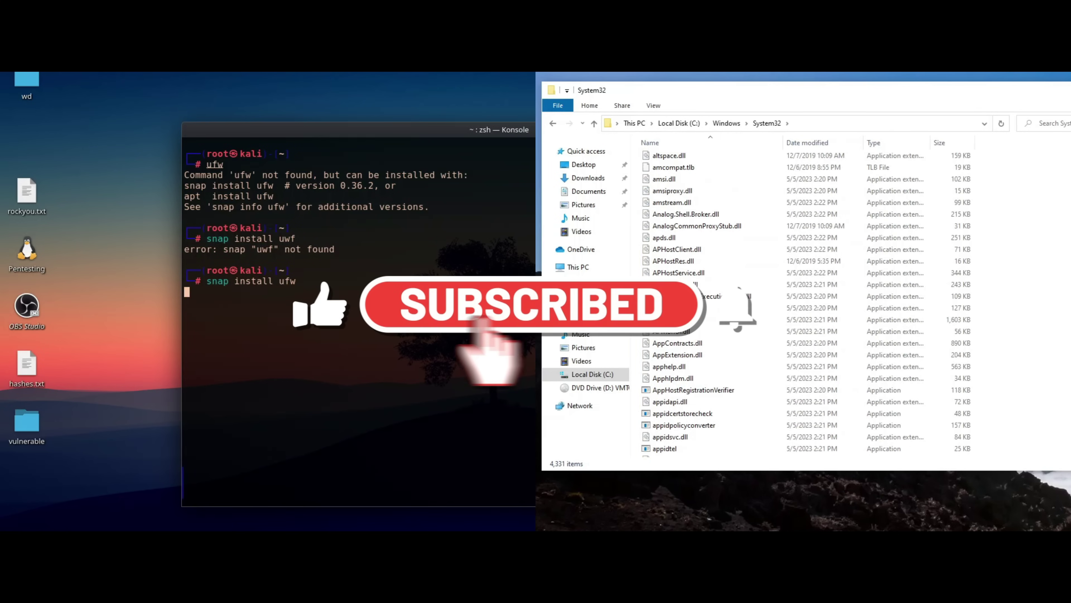
key("Return")
scroll(801, 304, "down", 20)
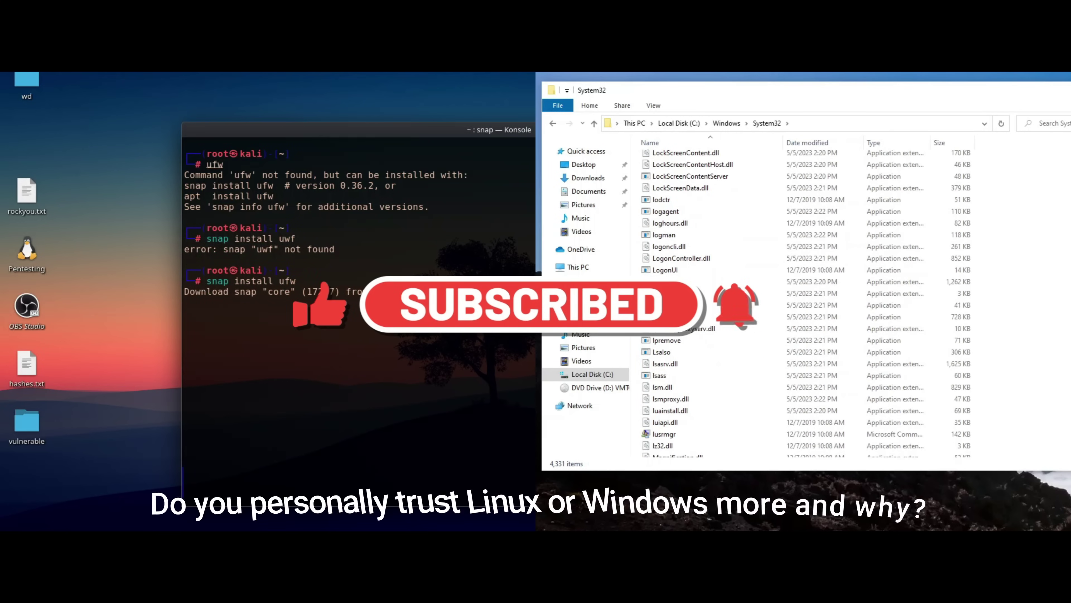
scroll(801, 304, "down", 20)
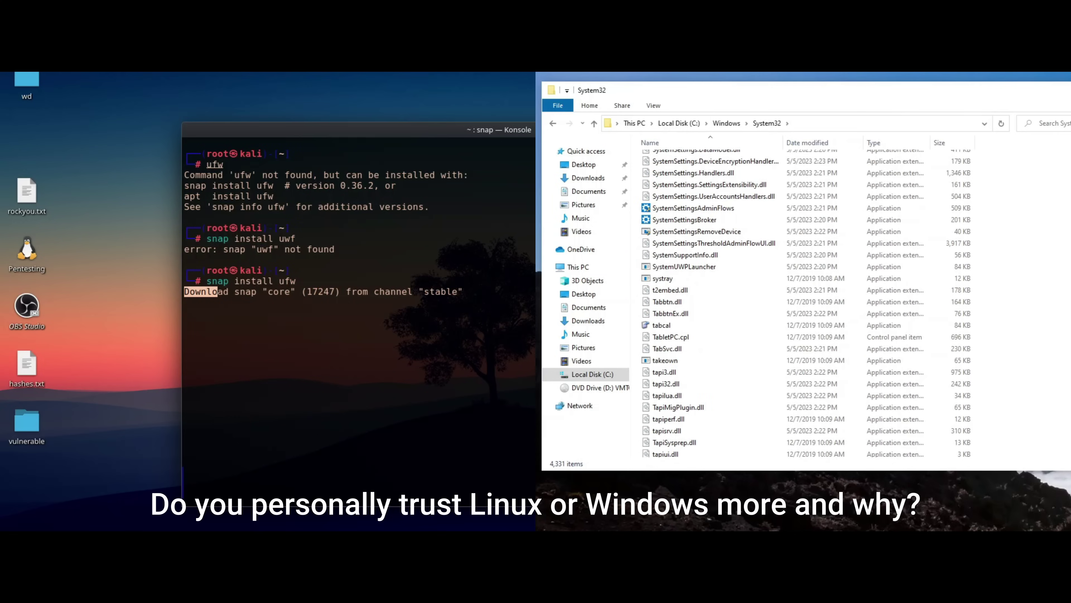
Show the desktop and move the terminal window up and to the left.
key("super+d")
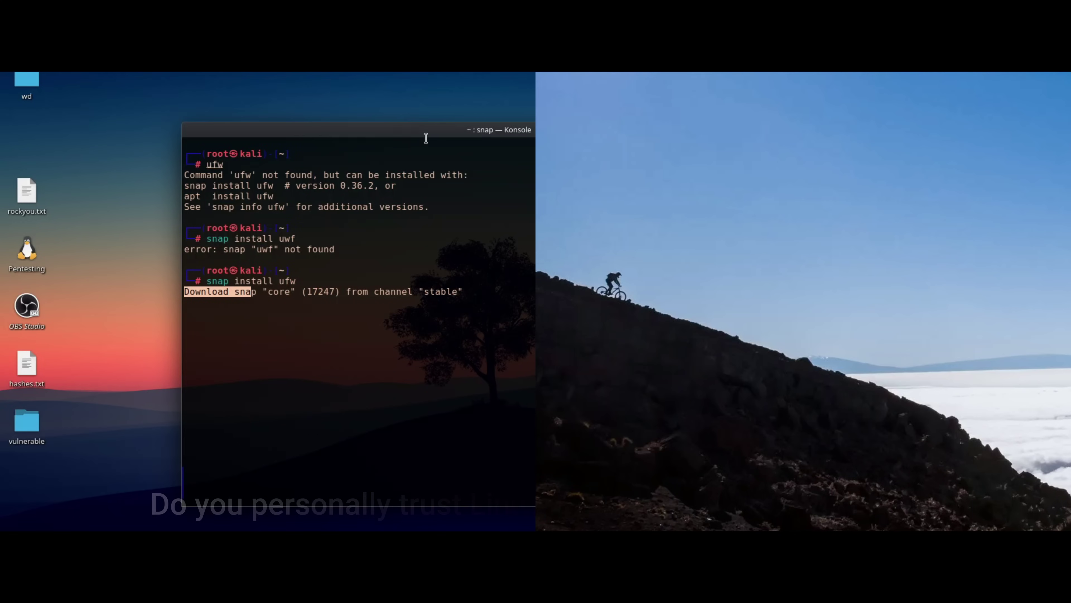
left_click_drag(415, 130, 368, 98)
key("super")
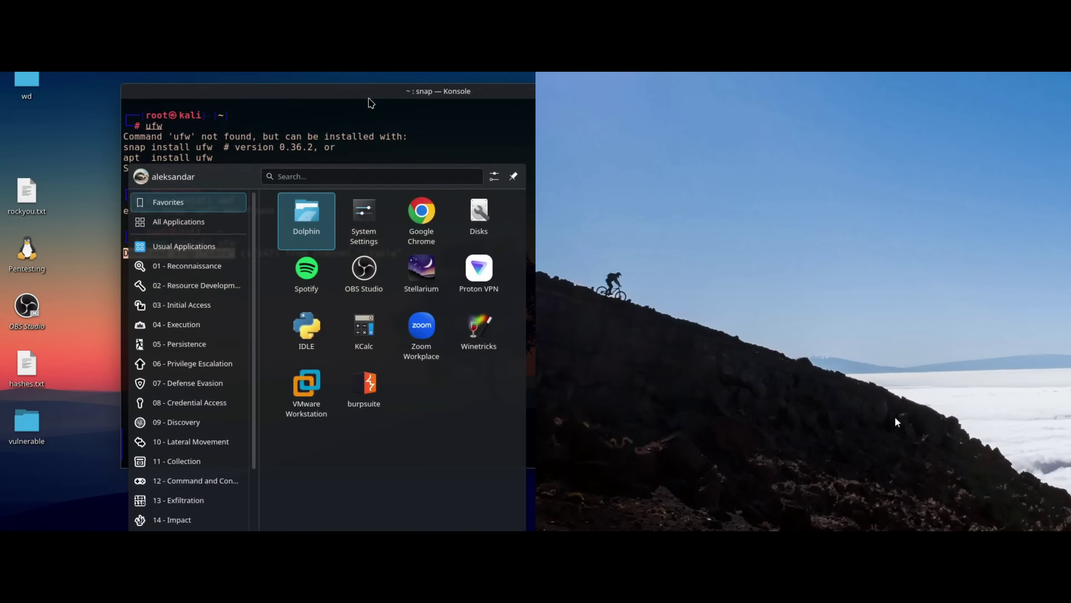